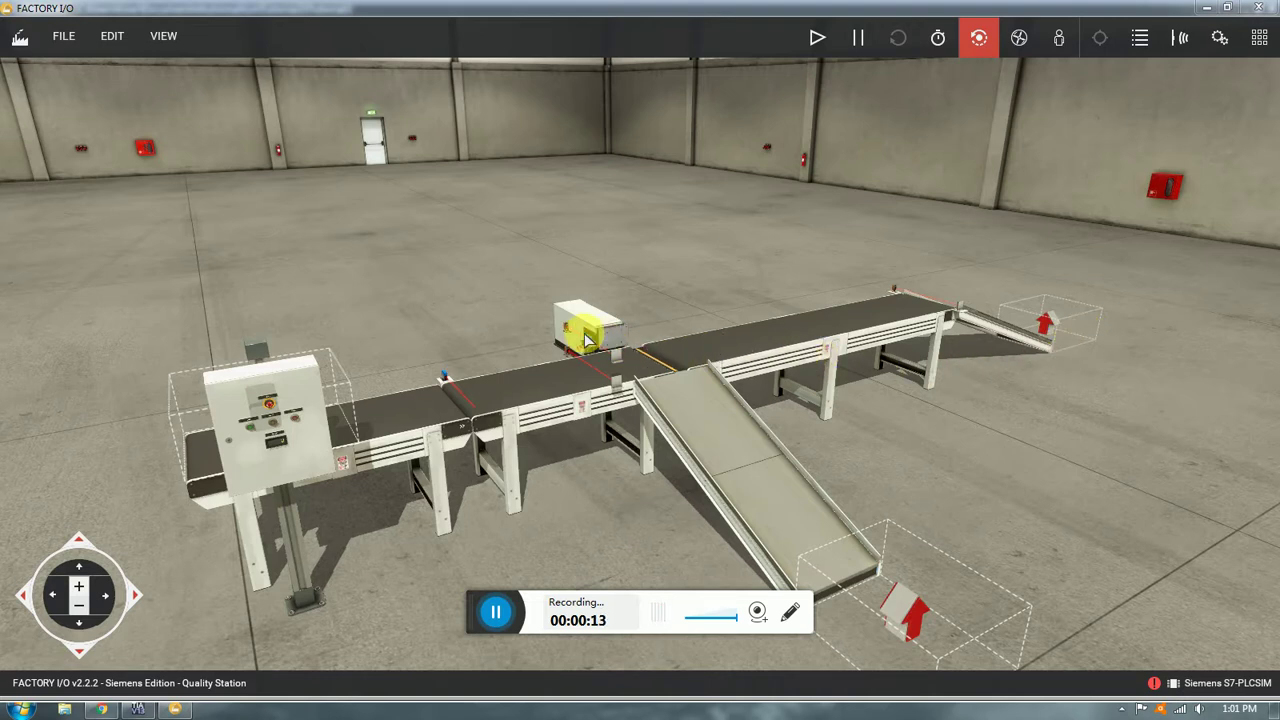
# Browse the built-in example scenes in the scene library
pyautogui.click(60, 36)
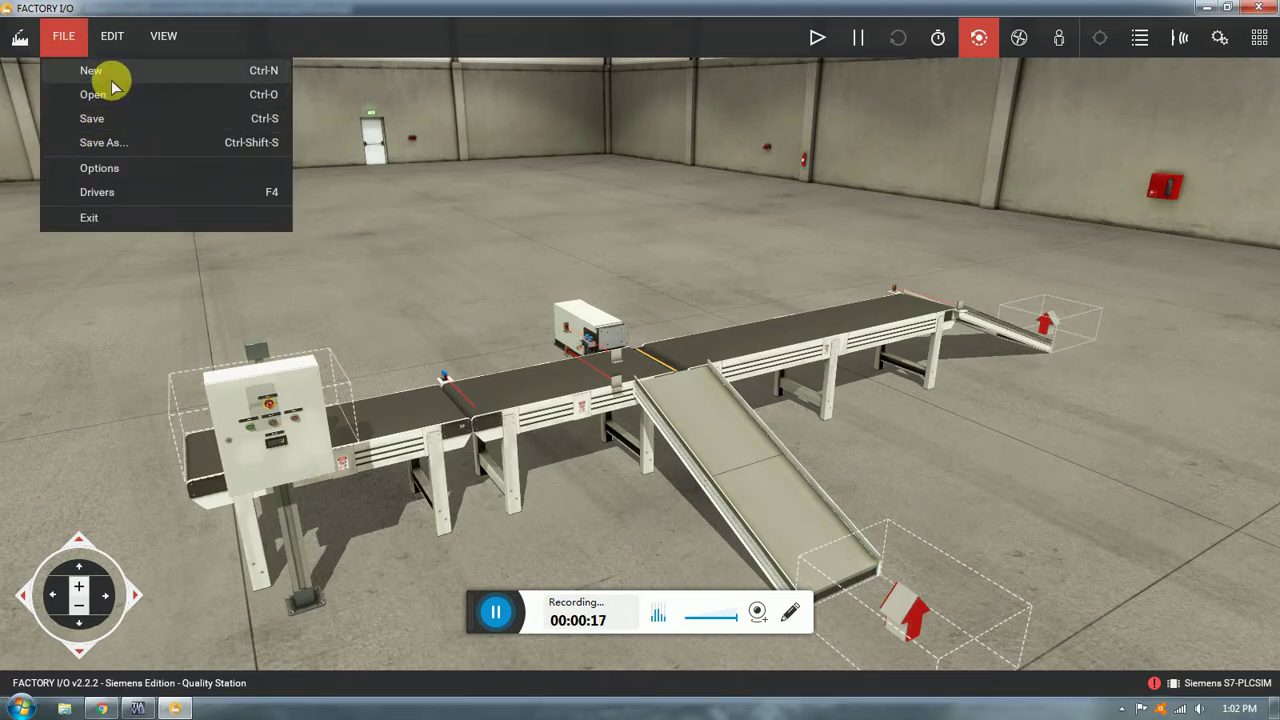
pyautogui.click(105, 94)
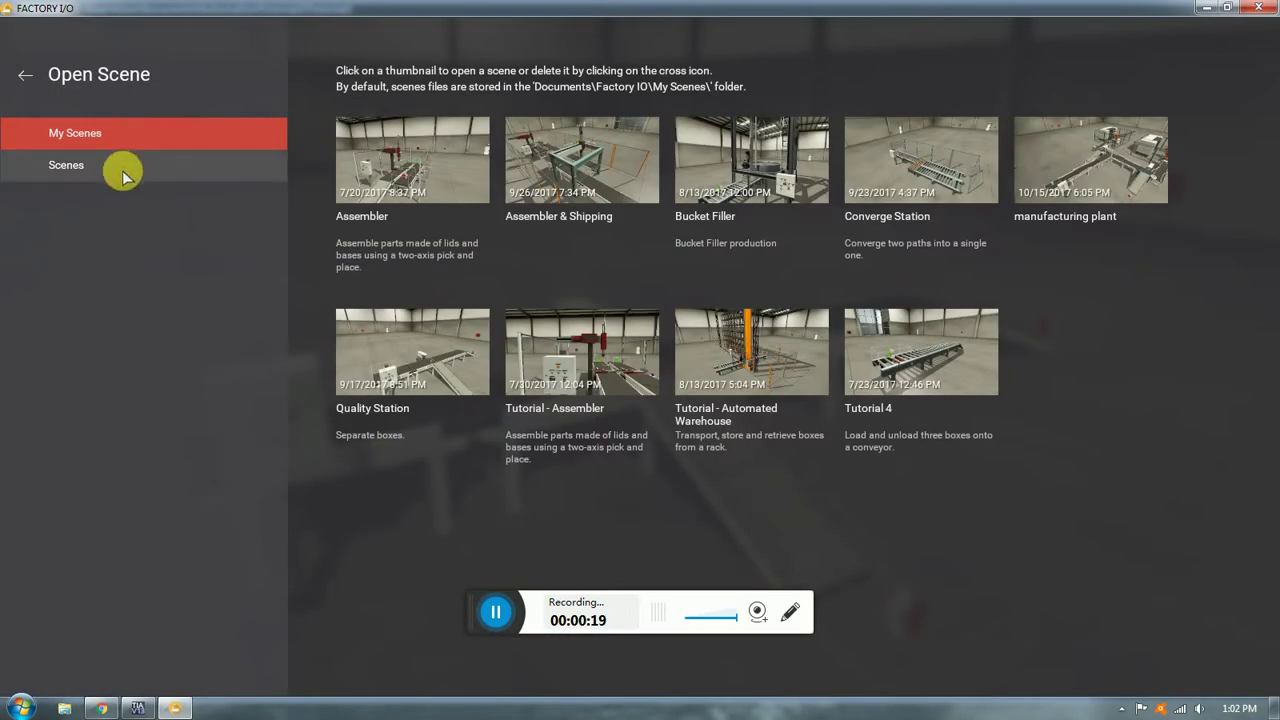
pyautogui.click(123, 166)
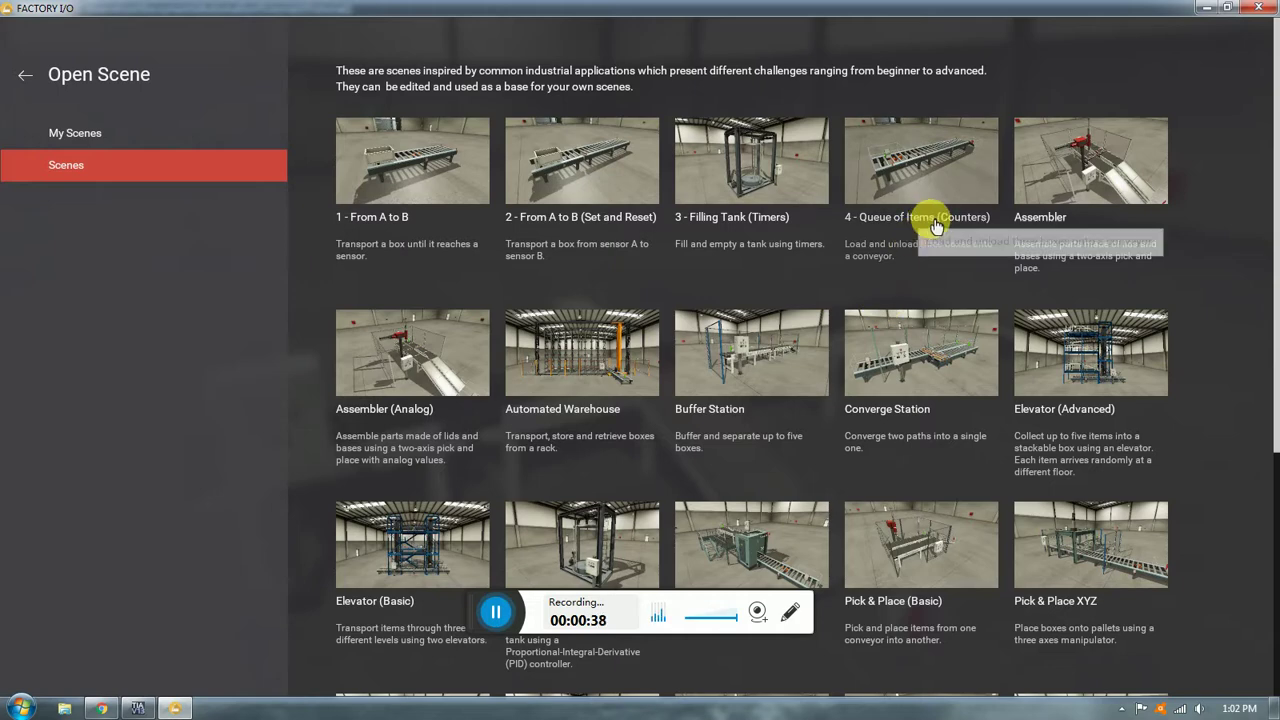
pyautogui.scroll(-2, 1140, 200)
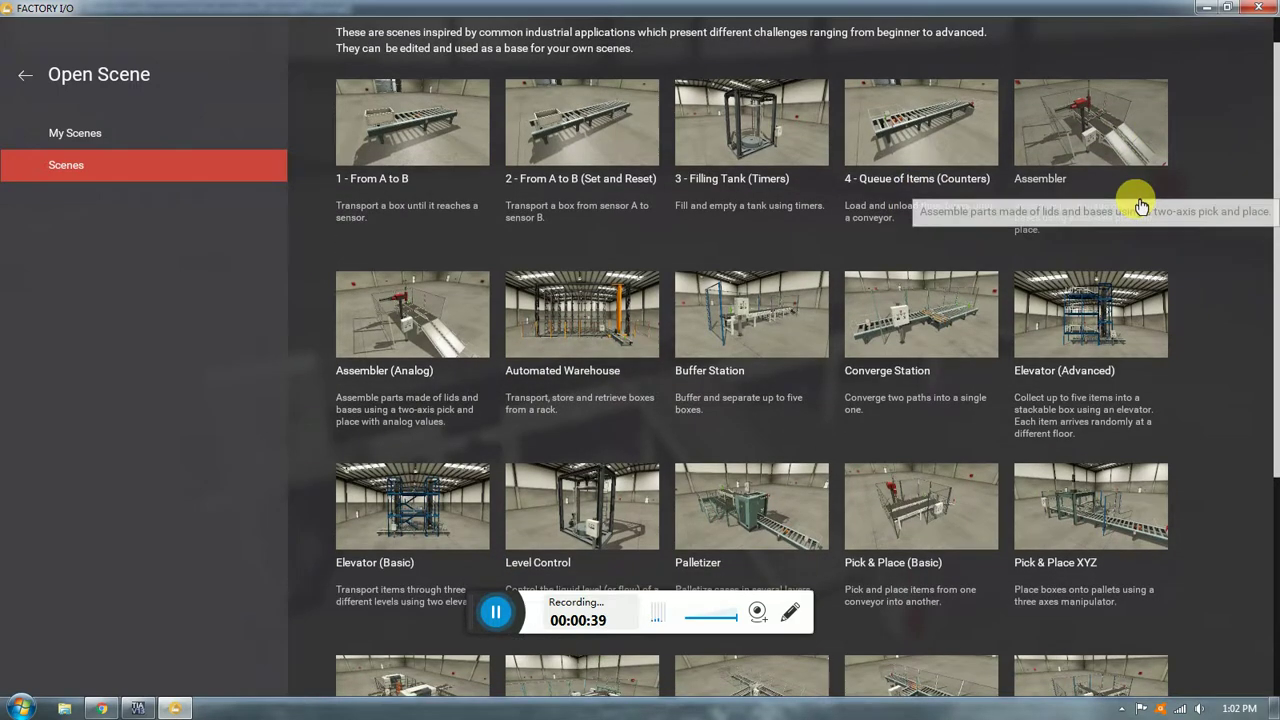
pyautogui.scroll(-4, 1140, 205)
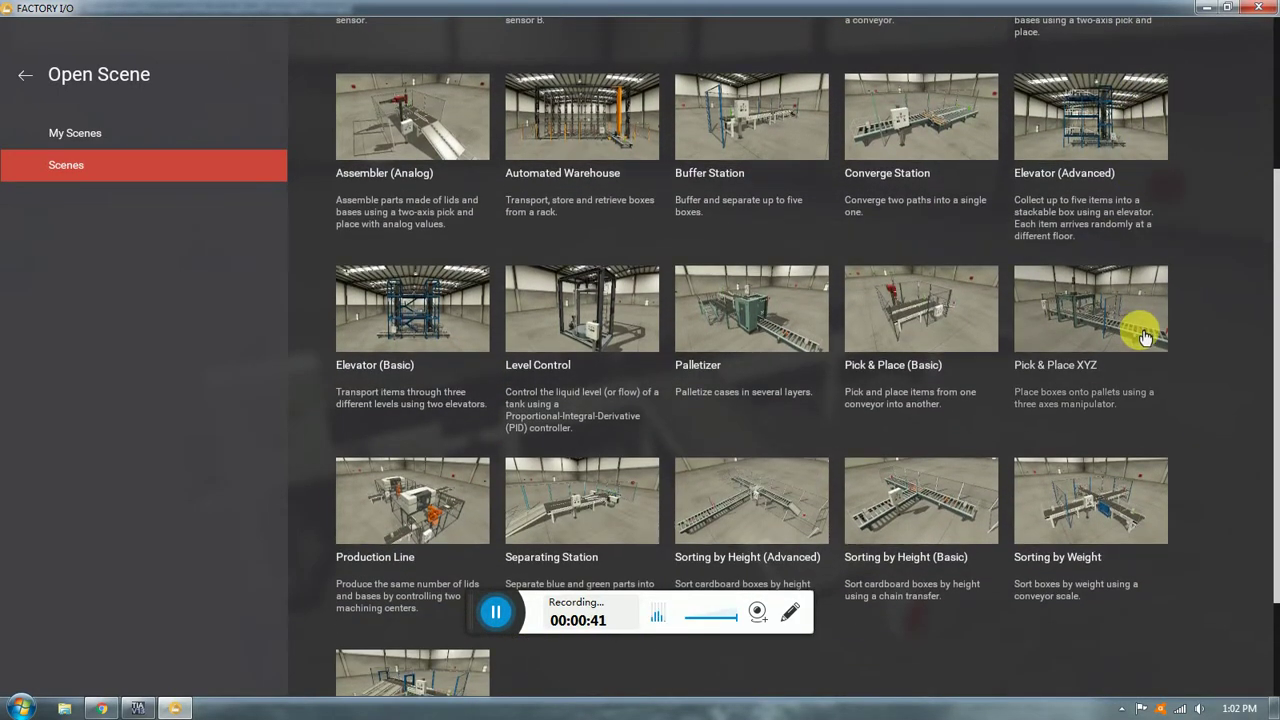
pyautogui.scroll(6, 624, 465)
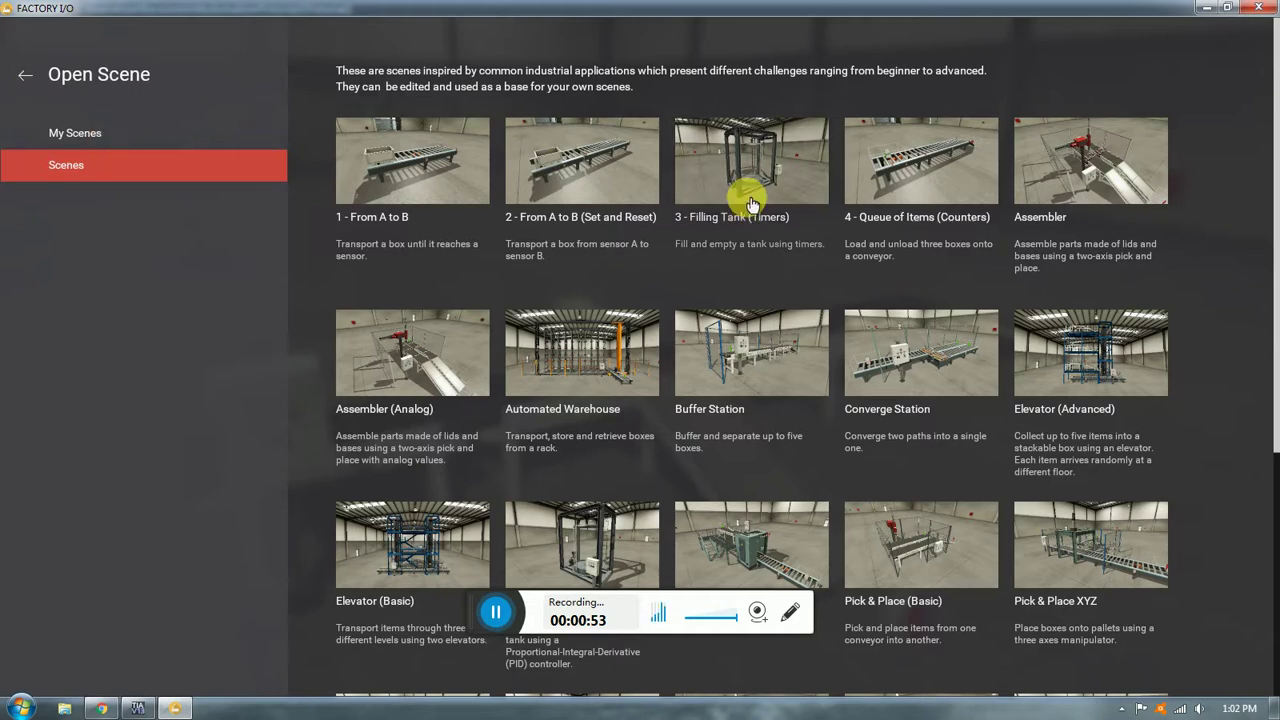
# Check the saved scenes, return to the built-in examples and open the Buffer Station scene
pyautogui.click(55, 132)
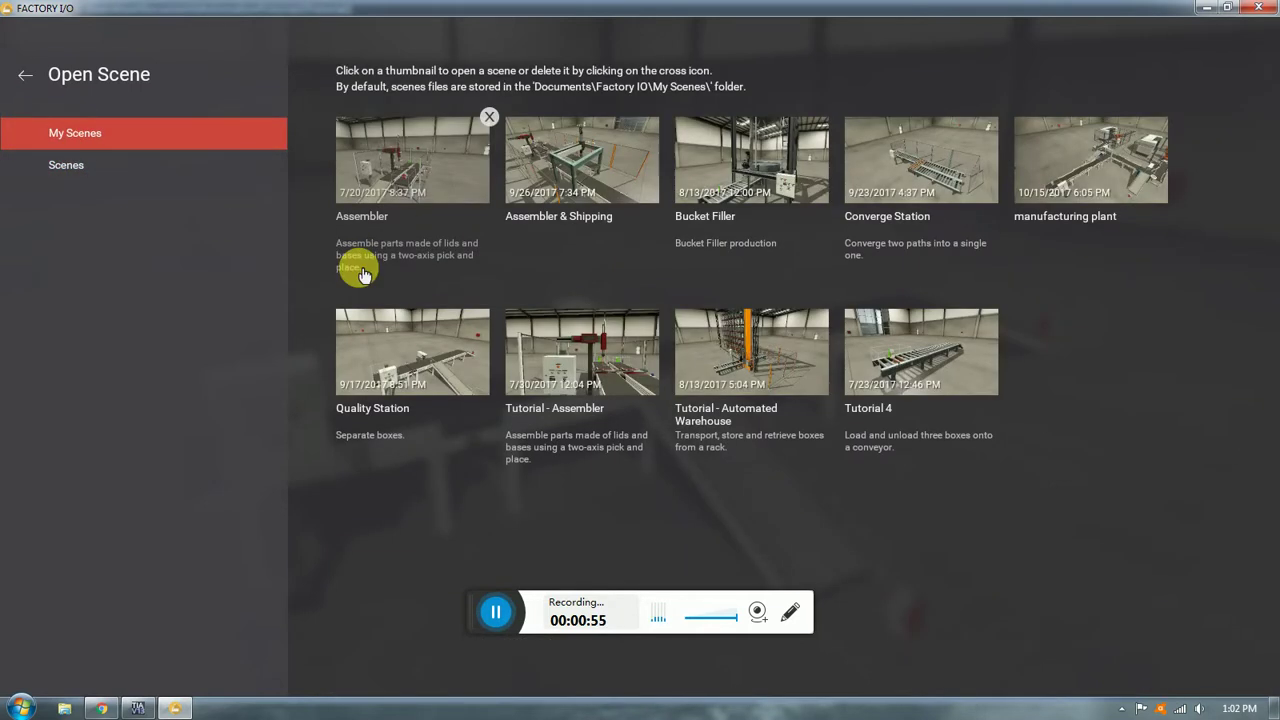
pyautogui.click(75, 160)
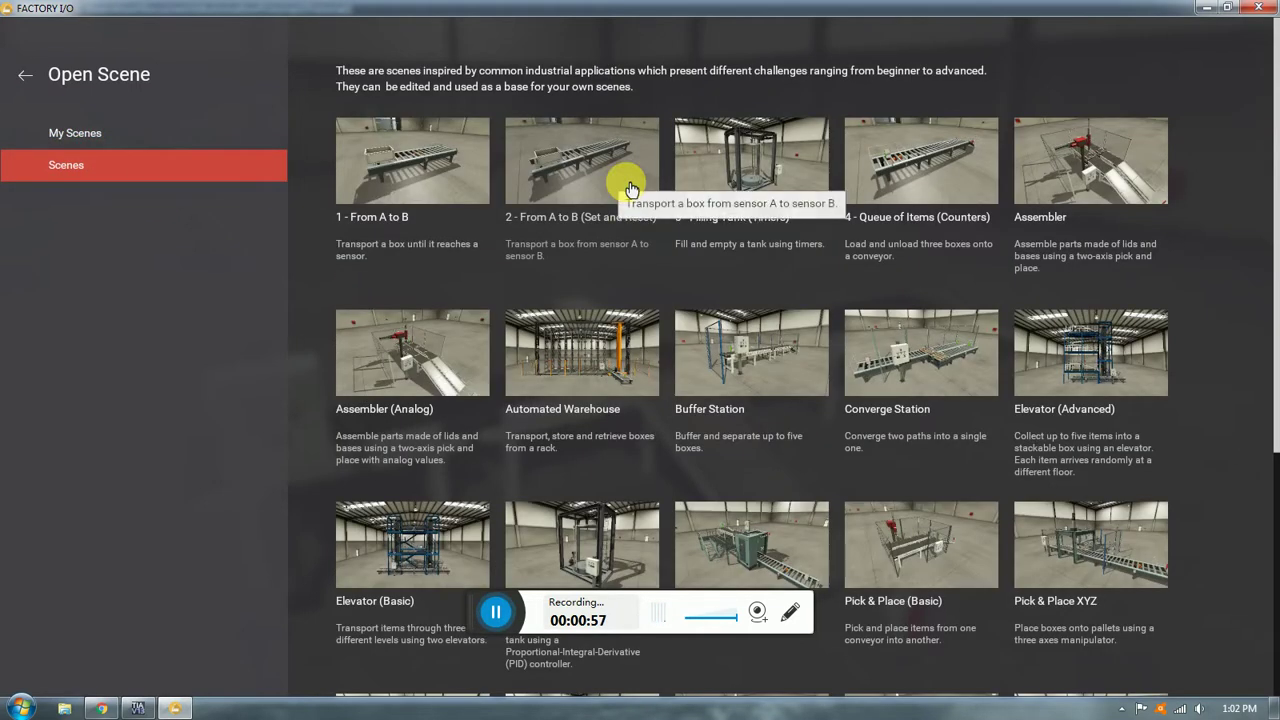
pyautogui.click(777, 380)
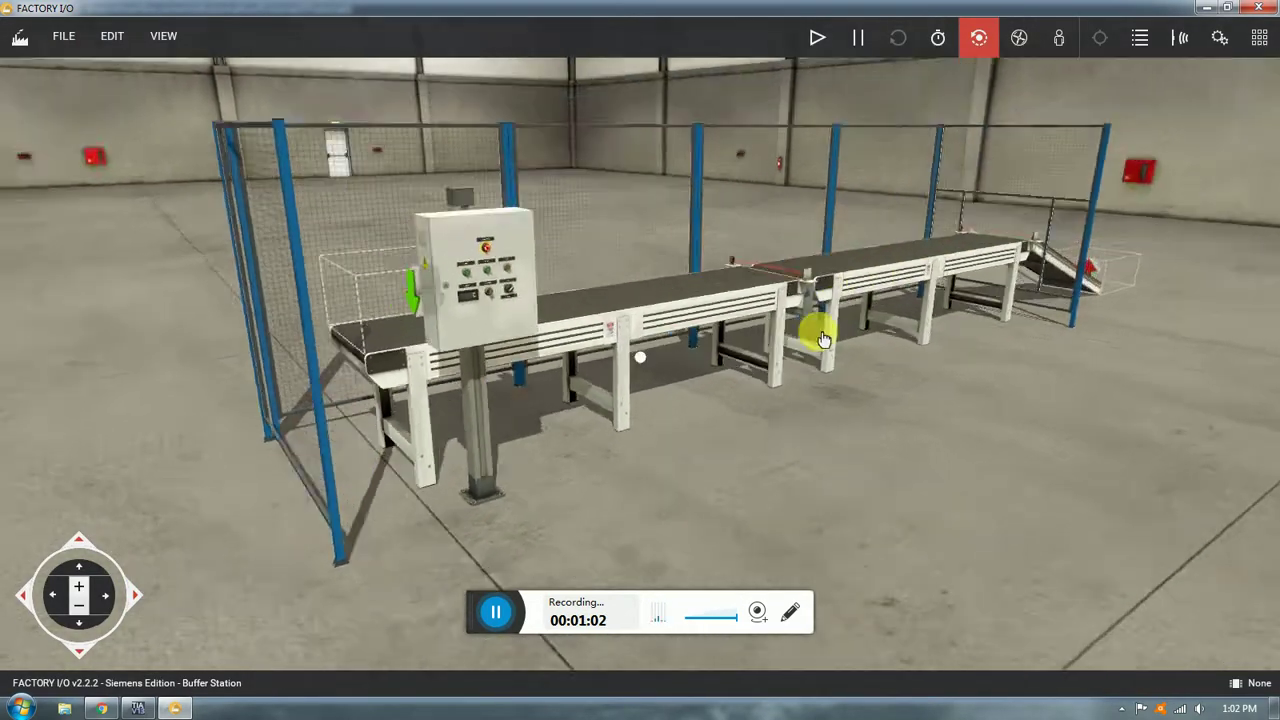
# Examine the Buffer Station's conveyor line from above, from the control box to the exit chute
pyautogui.moveTo(824, 340); pyautogui.dragTo(818, 415, button='right')
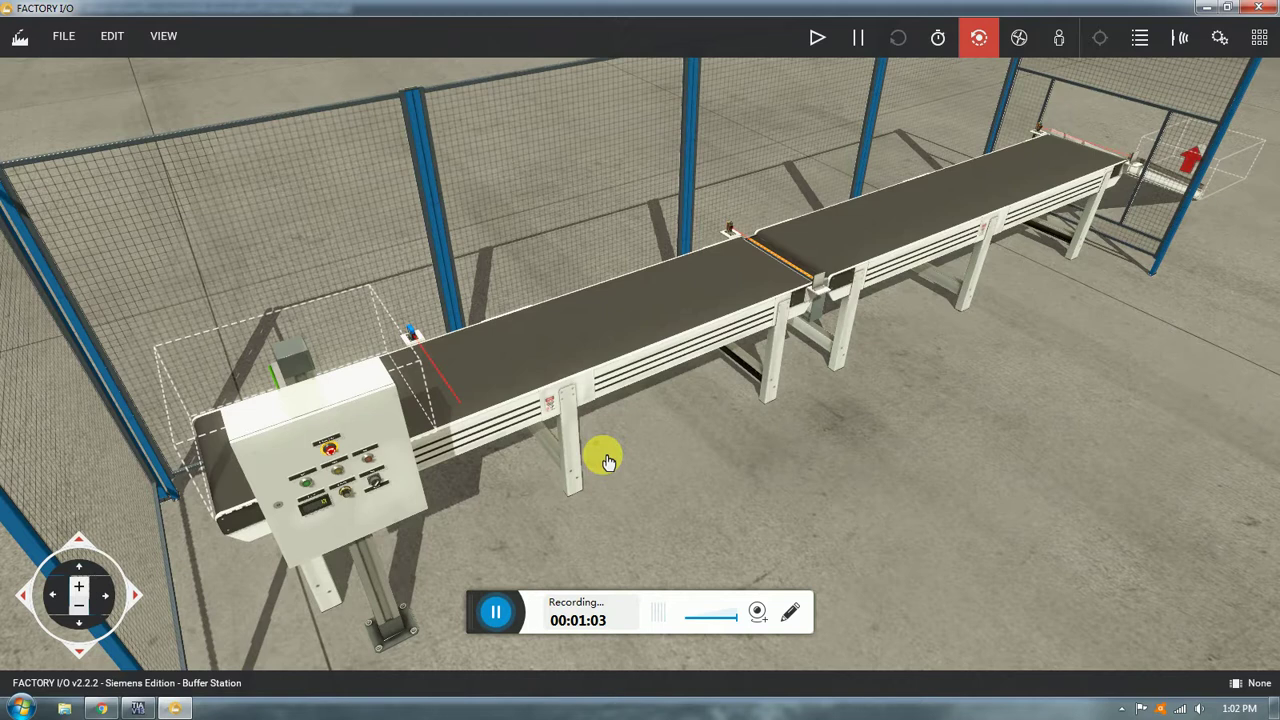
pyautogui.moveTo(891, 352); pyautogui.dragTo(944, 312, button='middle')
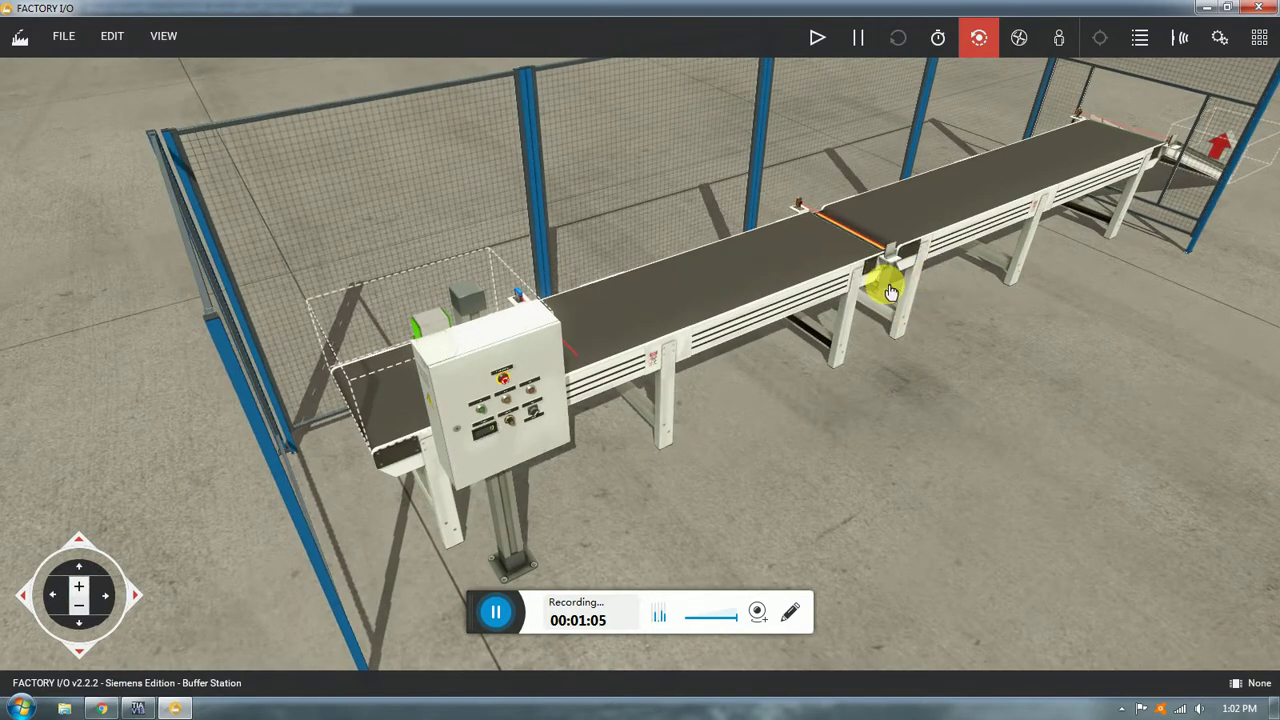
pyautogui.moveTo(1018, 380); pyautogui.dragTo(794, 297, button='right')
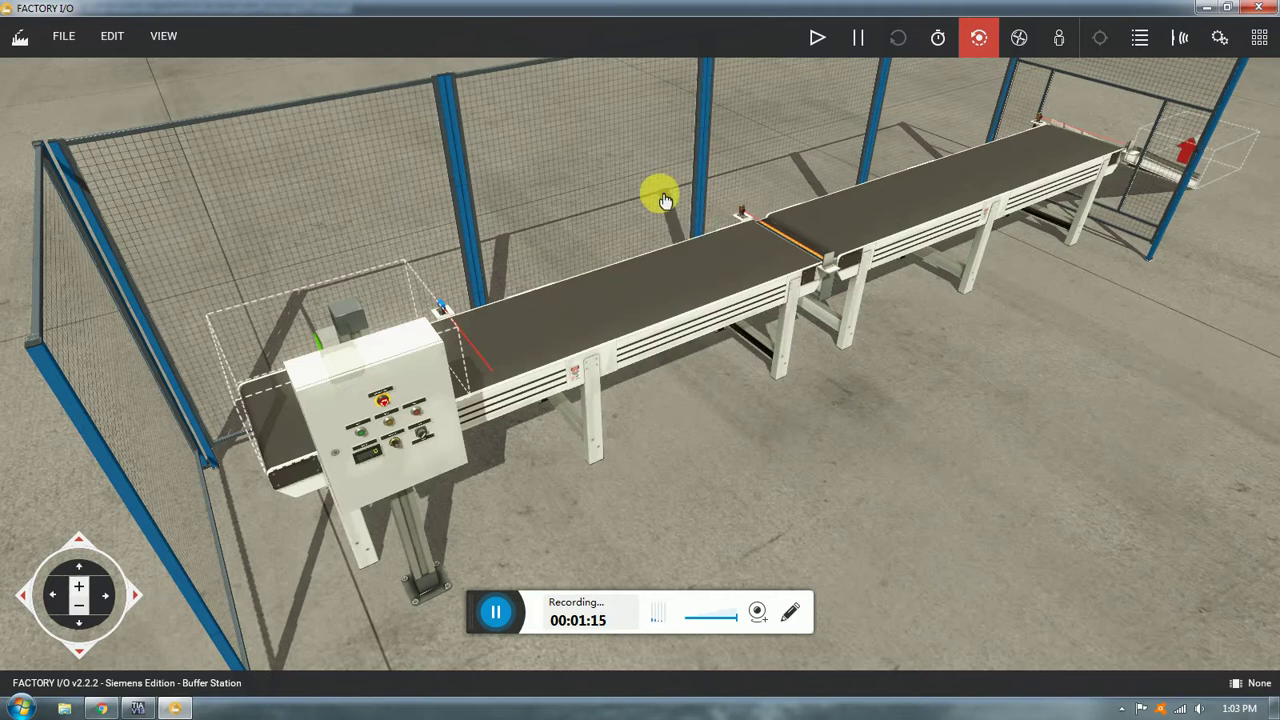
pyautogui.moveTo(735, 328); pyautogui.dragTo(566, 437, button='right')
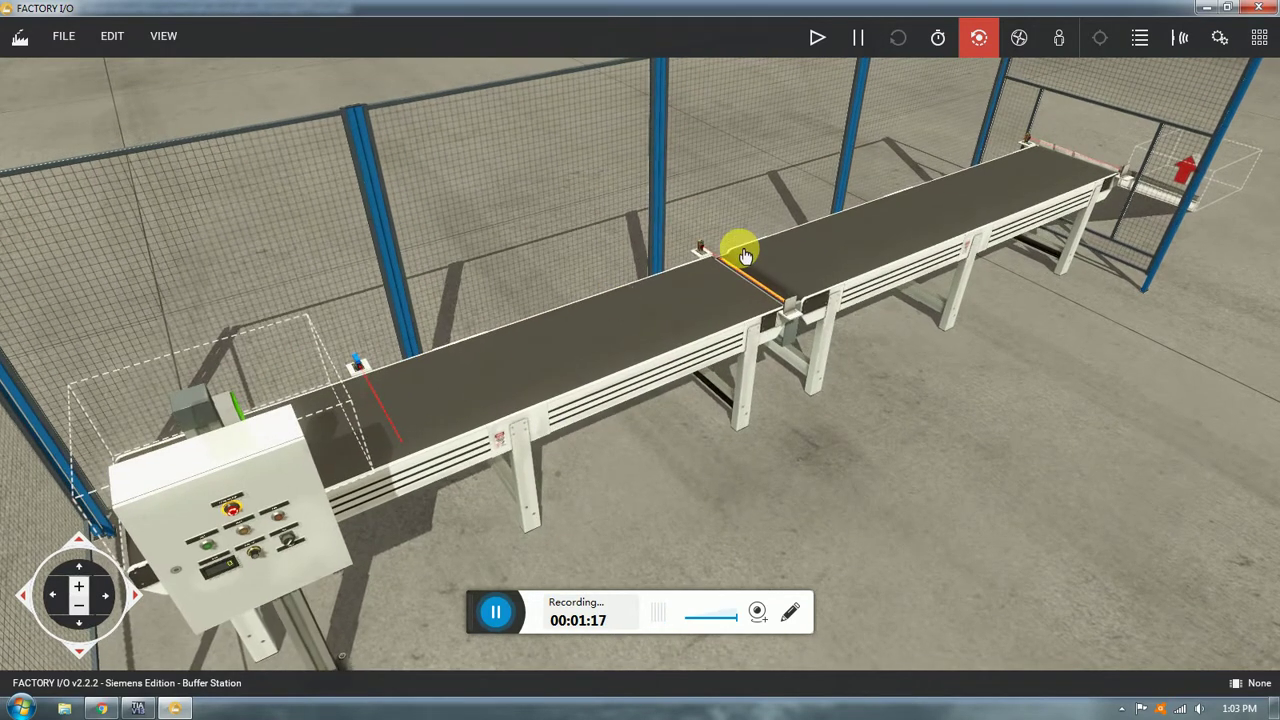
pyautogui.scroll(3, 851, 277)
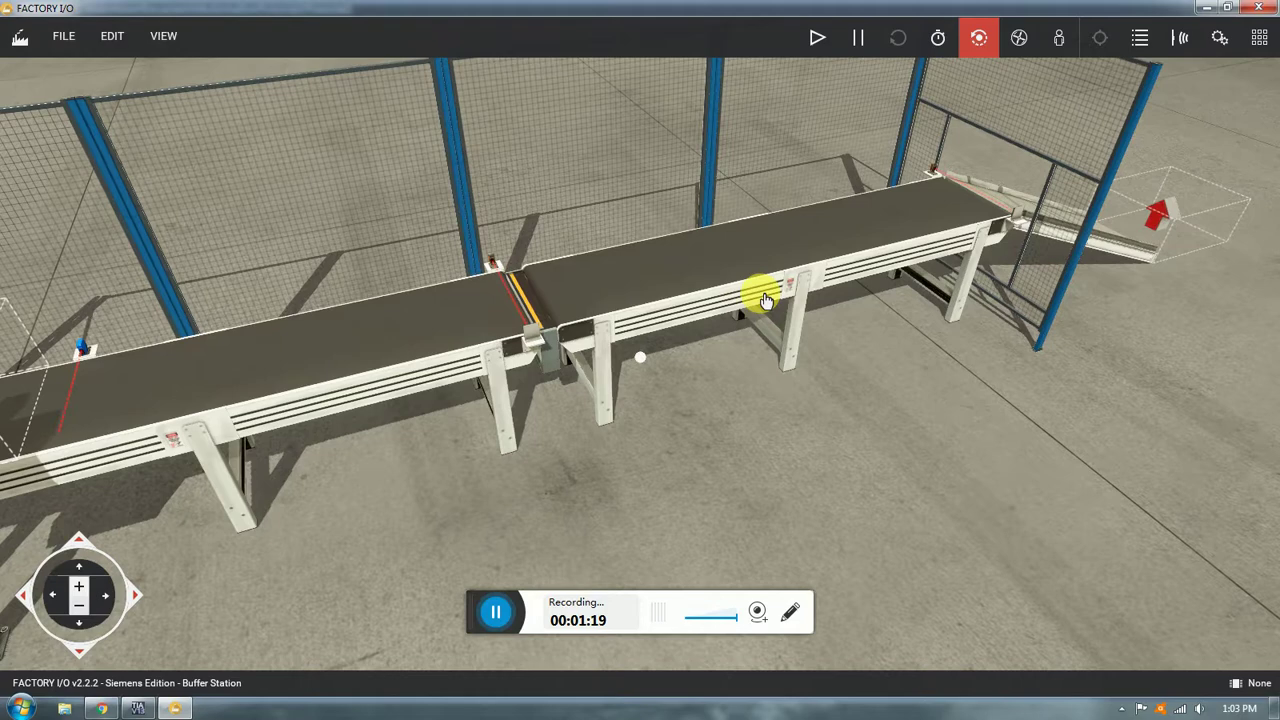
pyautogui.scroll(-3, 918, 192)
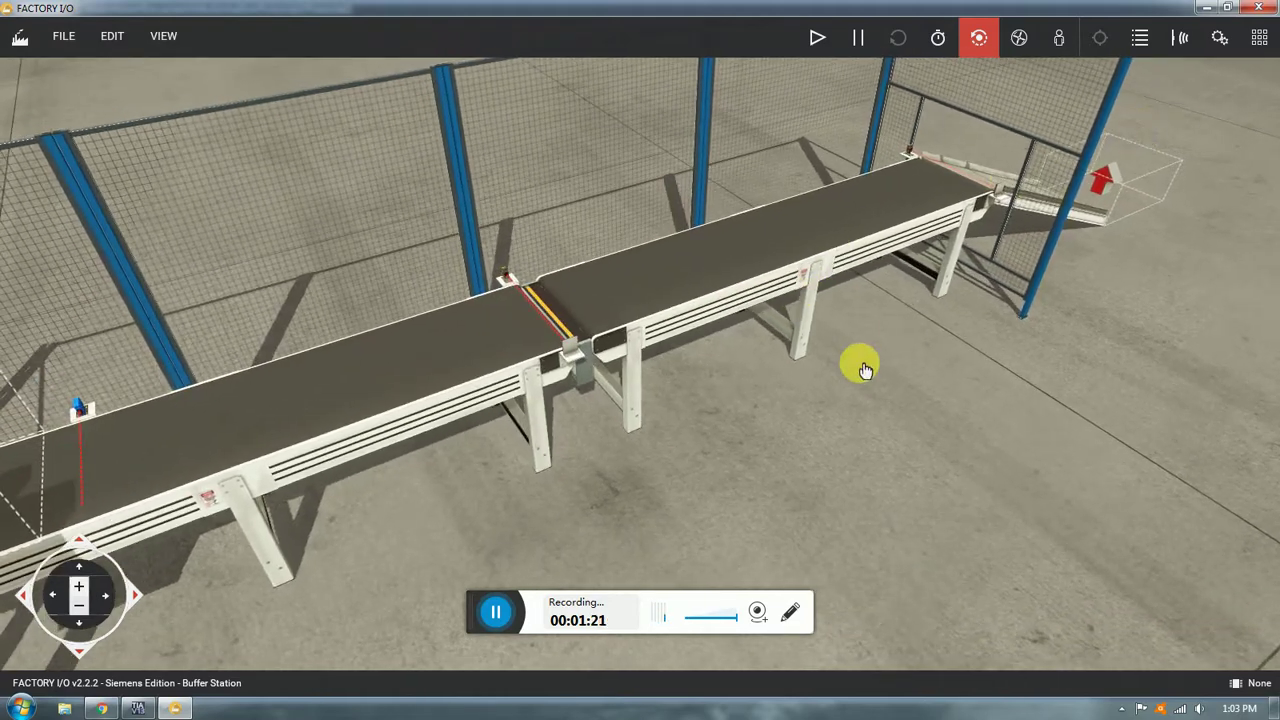
pyautogui.scroll(-3, 800, 340)
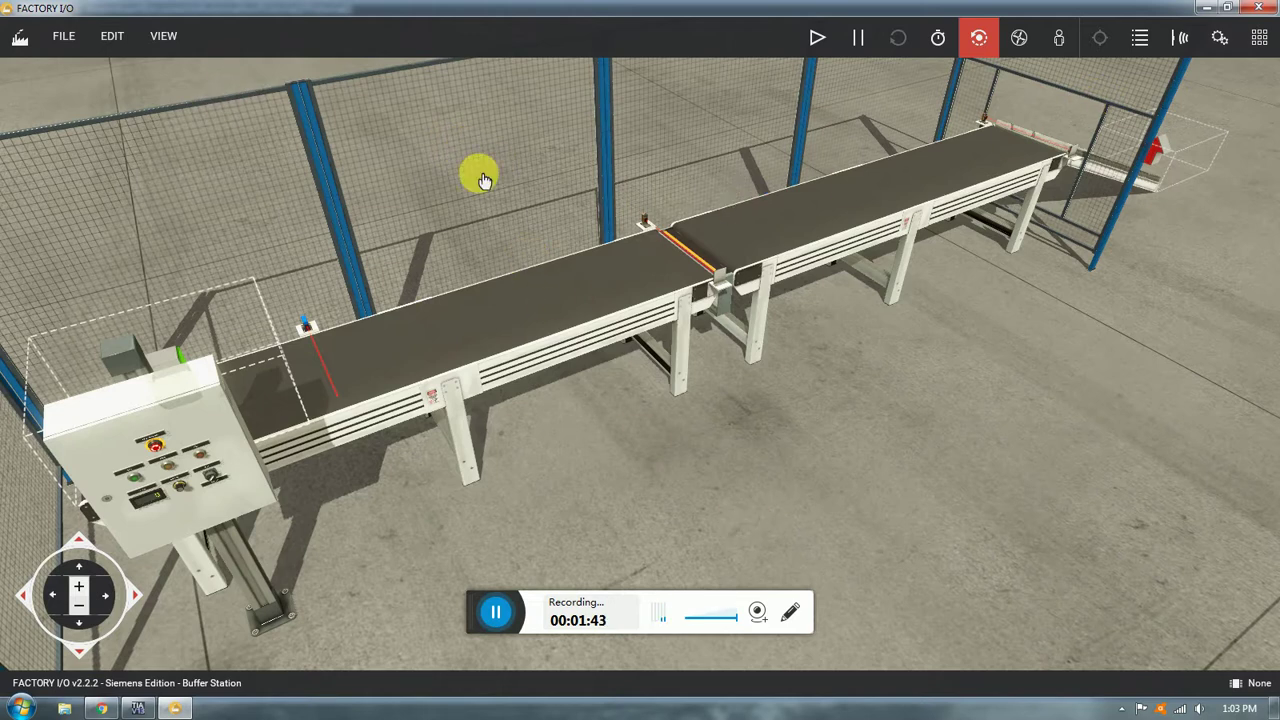
# Open the built-in Separating Station scene
pyautogui.click(58, 36)
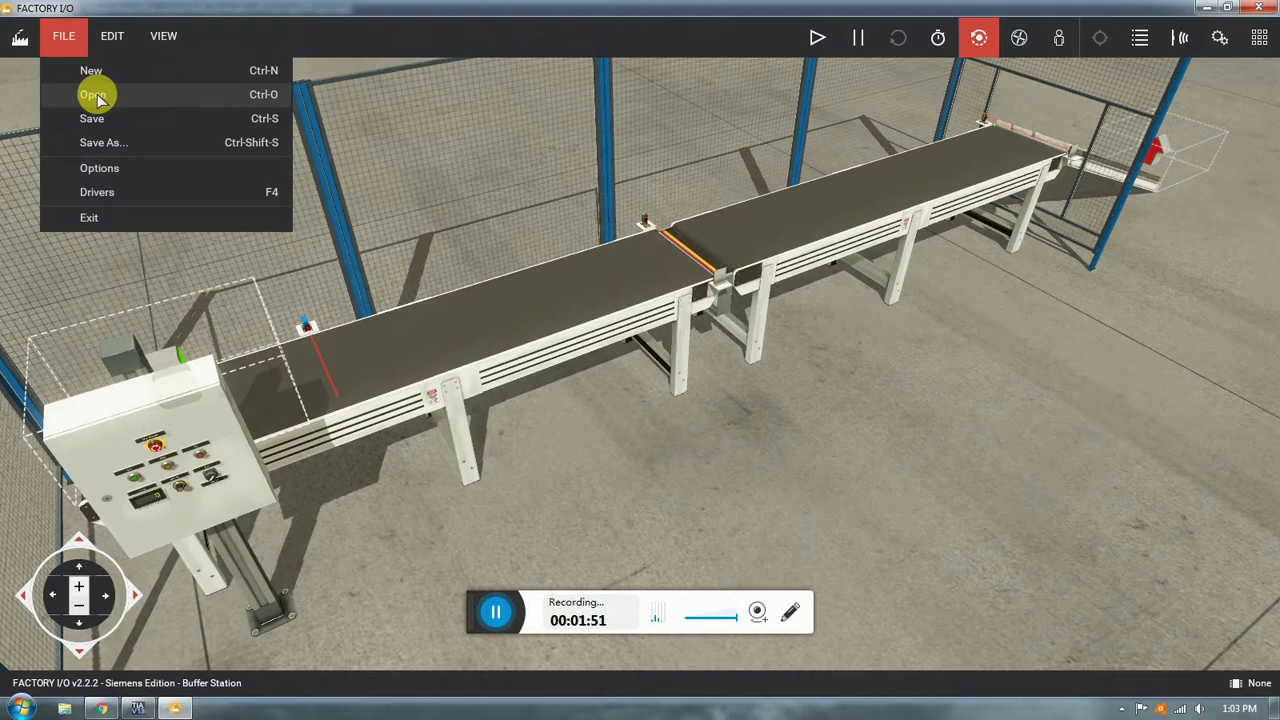
pyautogui.click(92, 95)
pyautogui.click(150, 166)
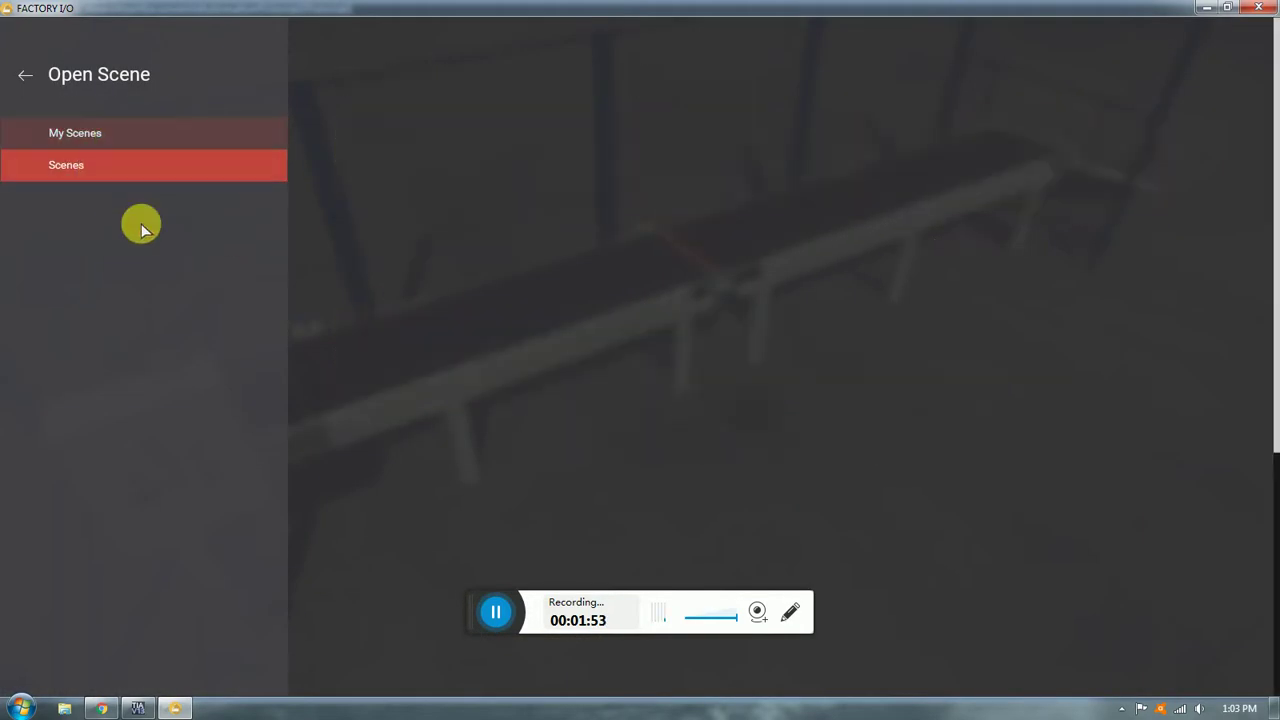
pyautogui.scroll(-5, 1006, 343)
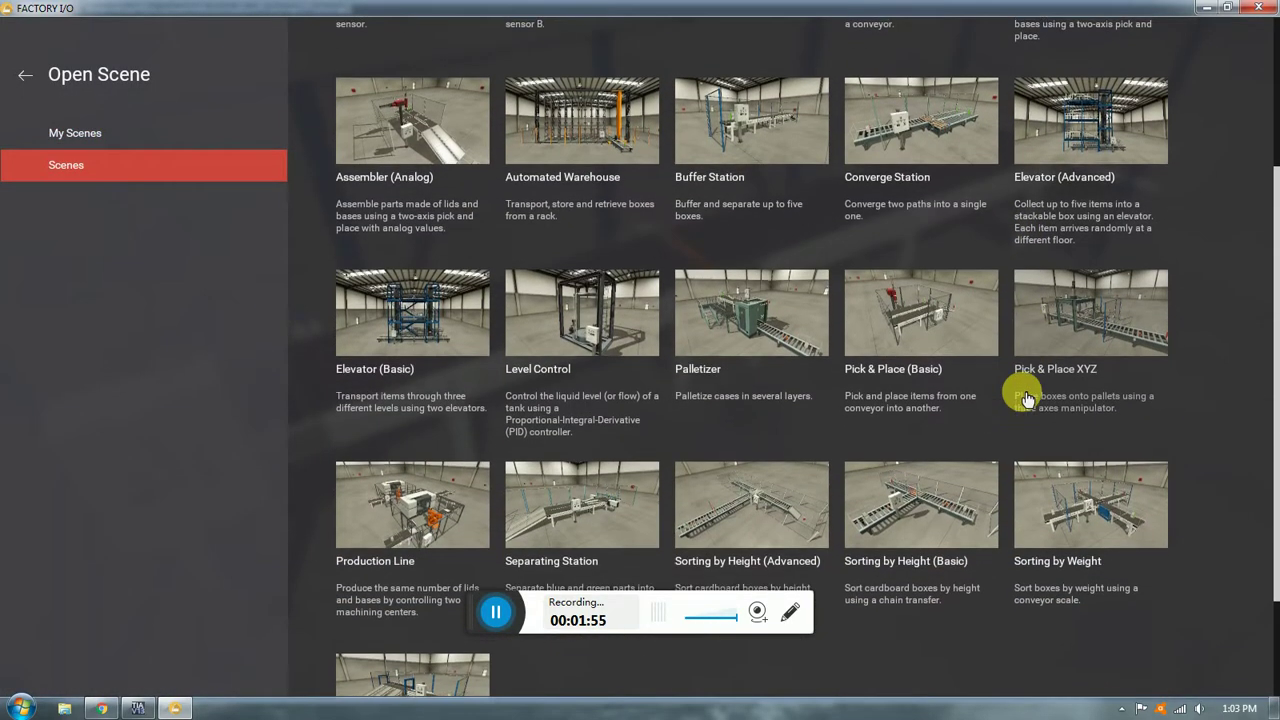
pyautogui.scroll(-2, 1000, 405)
pyautogui.click(574, 431)
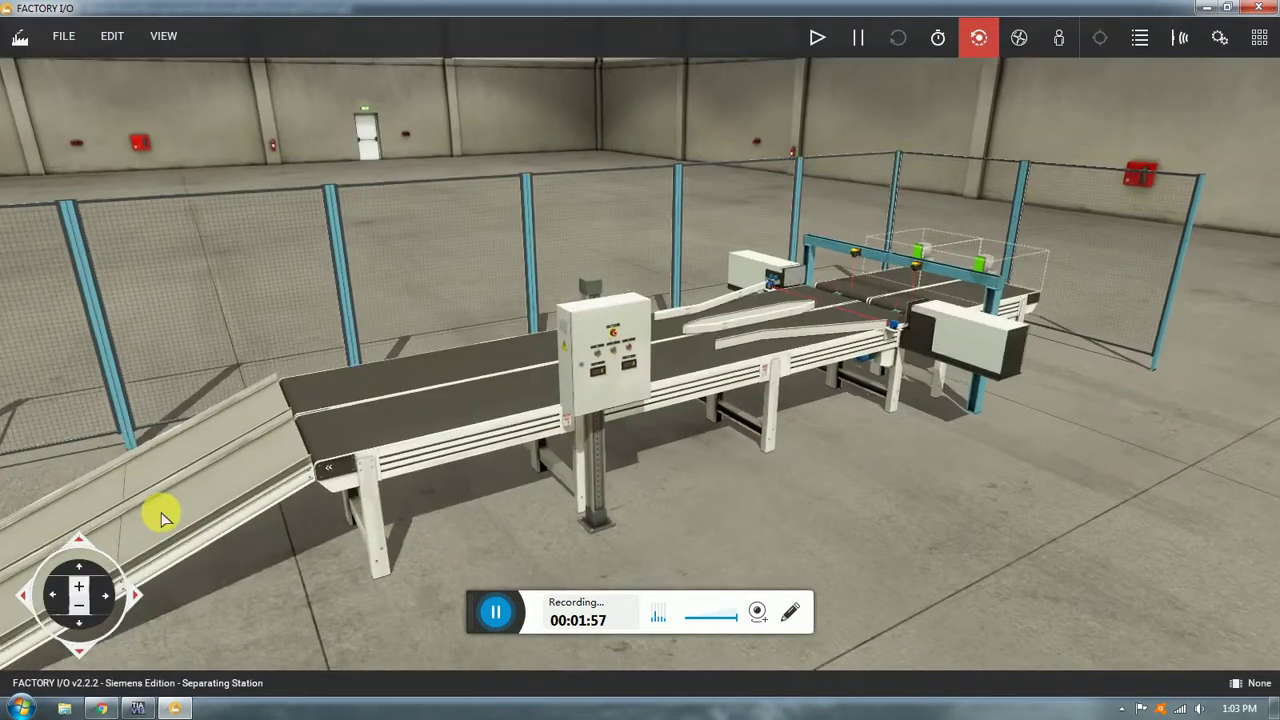
# Examine the Separating Station's parallel conveyors, pushers and sensors from above
pyautogui.moveTo(814, 334); pyautogui.dragTo(814, 449, button='right')
pyautogui.scroll(3, 814, 449)
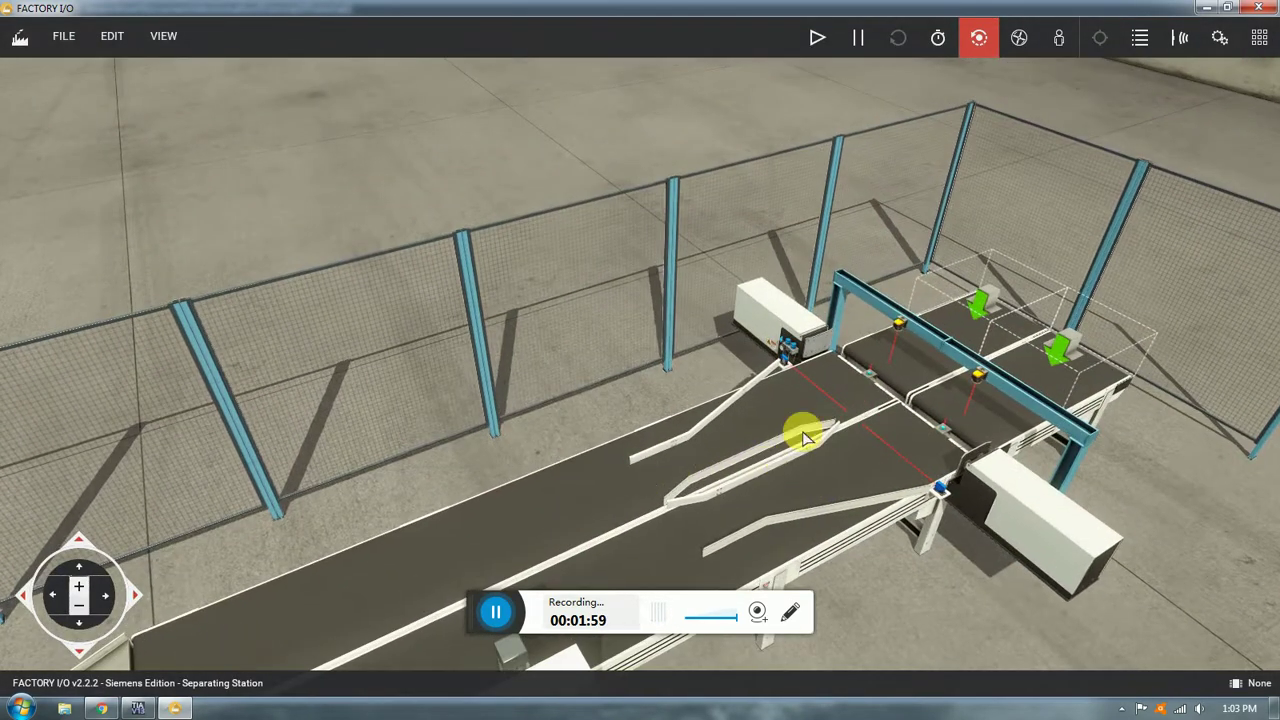
pyautogui.scroll(-3, 920, 420)
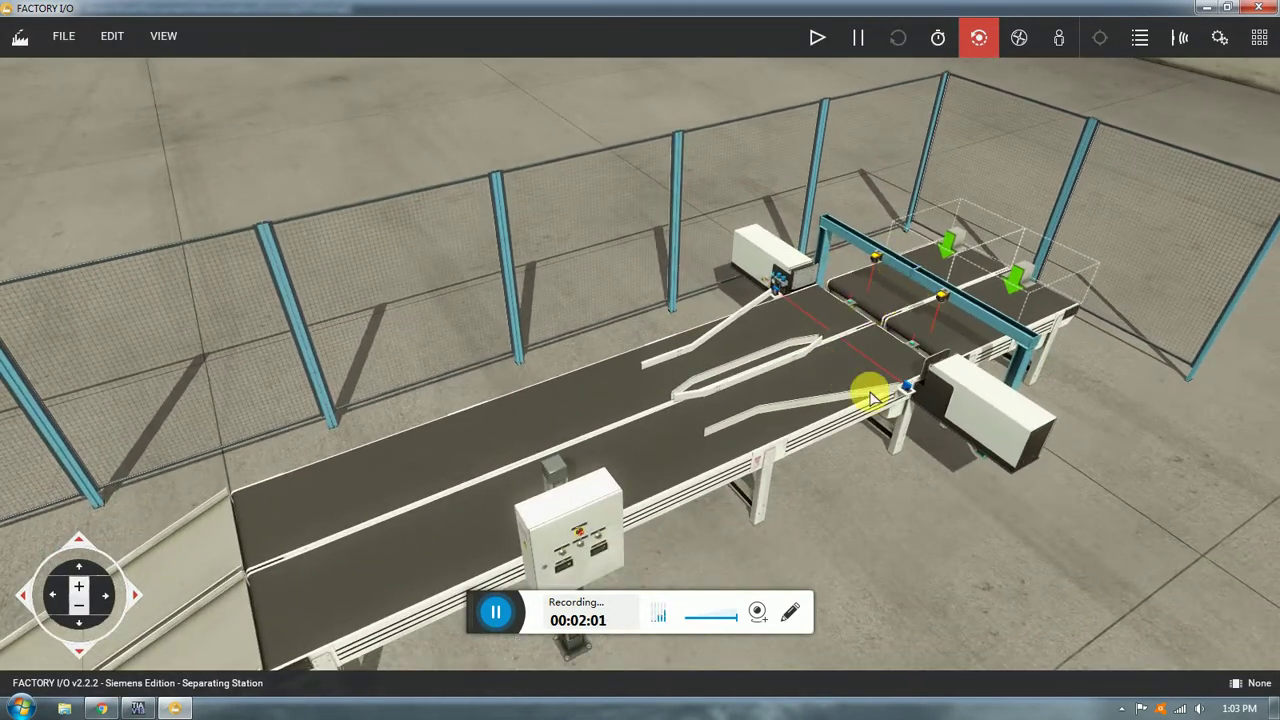
# Look through the built-in example scenes again, without opening one
pyautogui.click(63, 36)
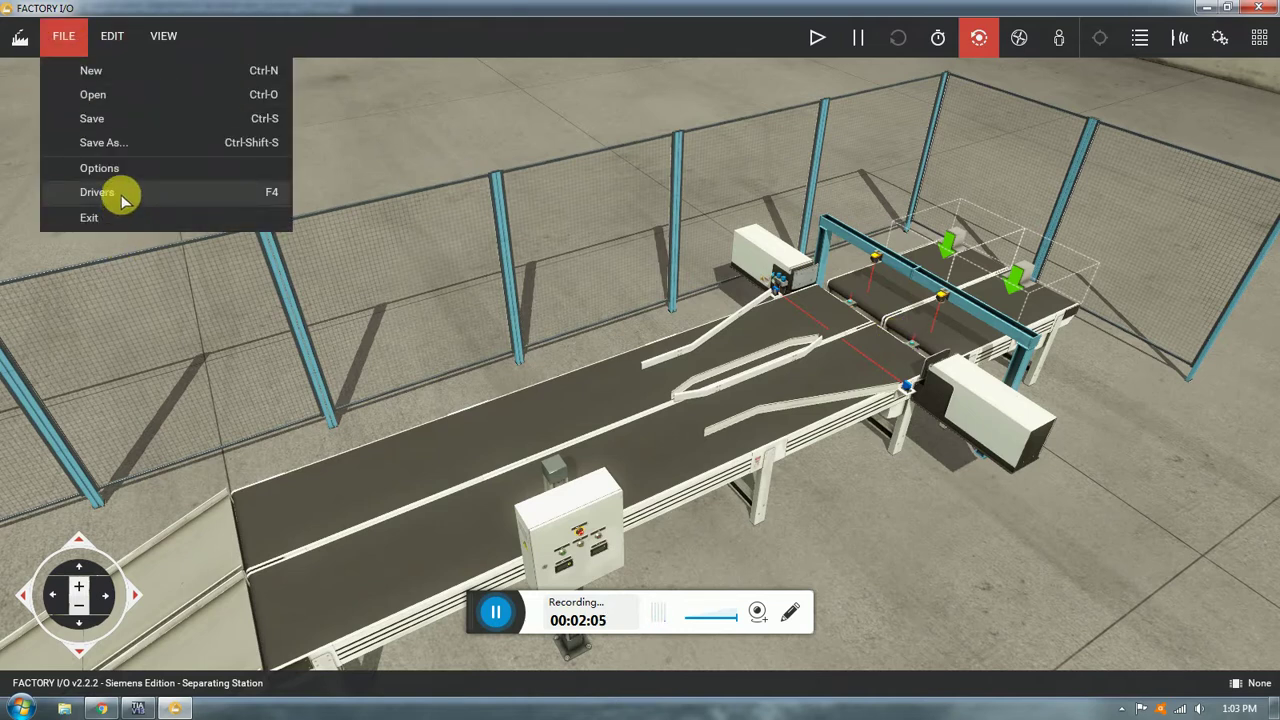
pyautogui.click(93, 94)
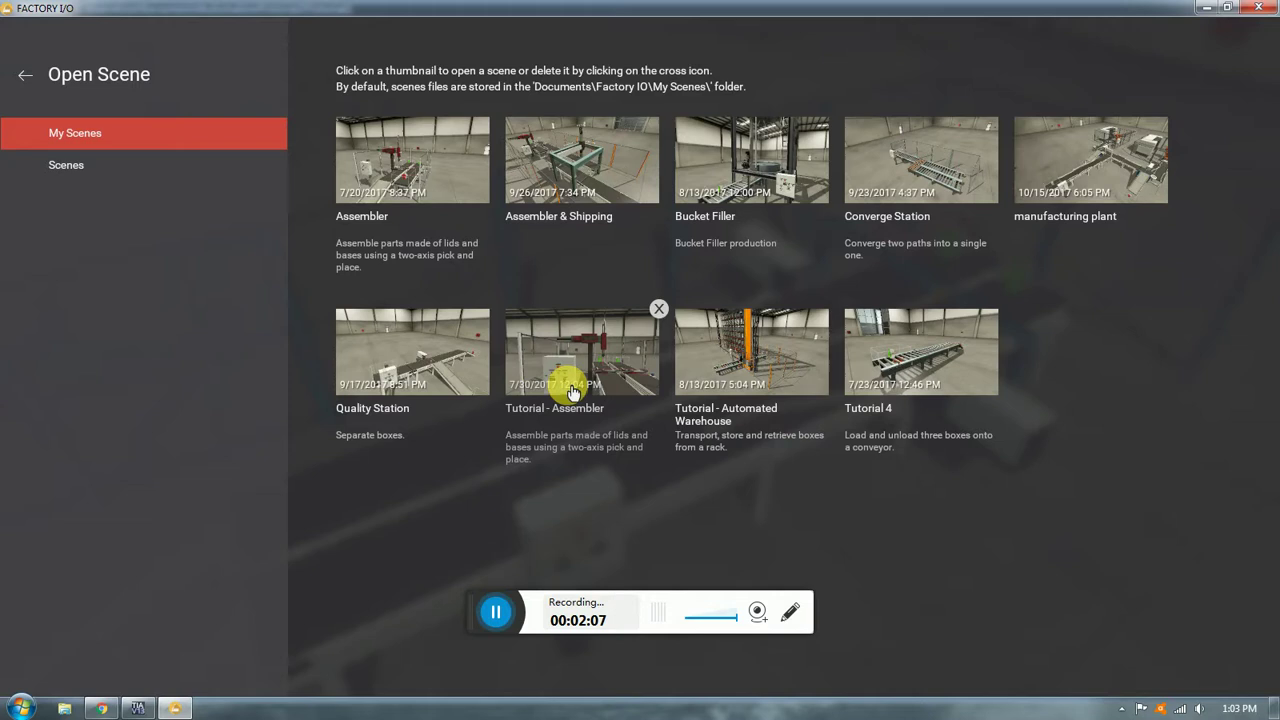
pyautogui.click(63, 165)
pyautogui.scroll(-1, 945, 400)
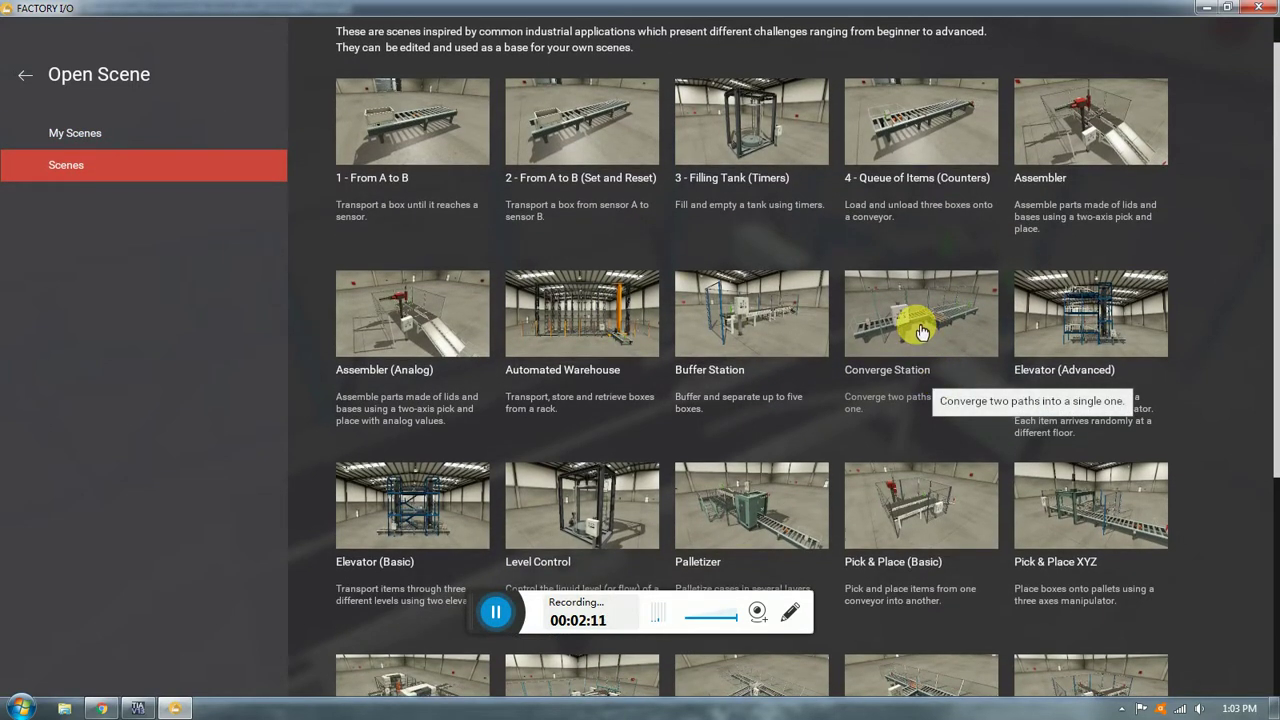
pyautogui.scroll(-3, 925, 360)
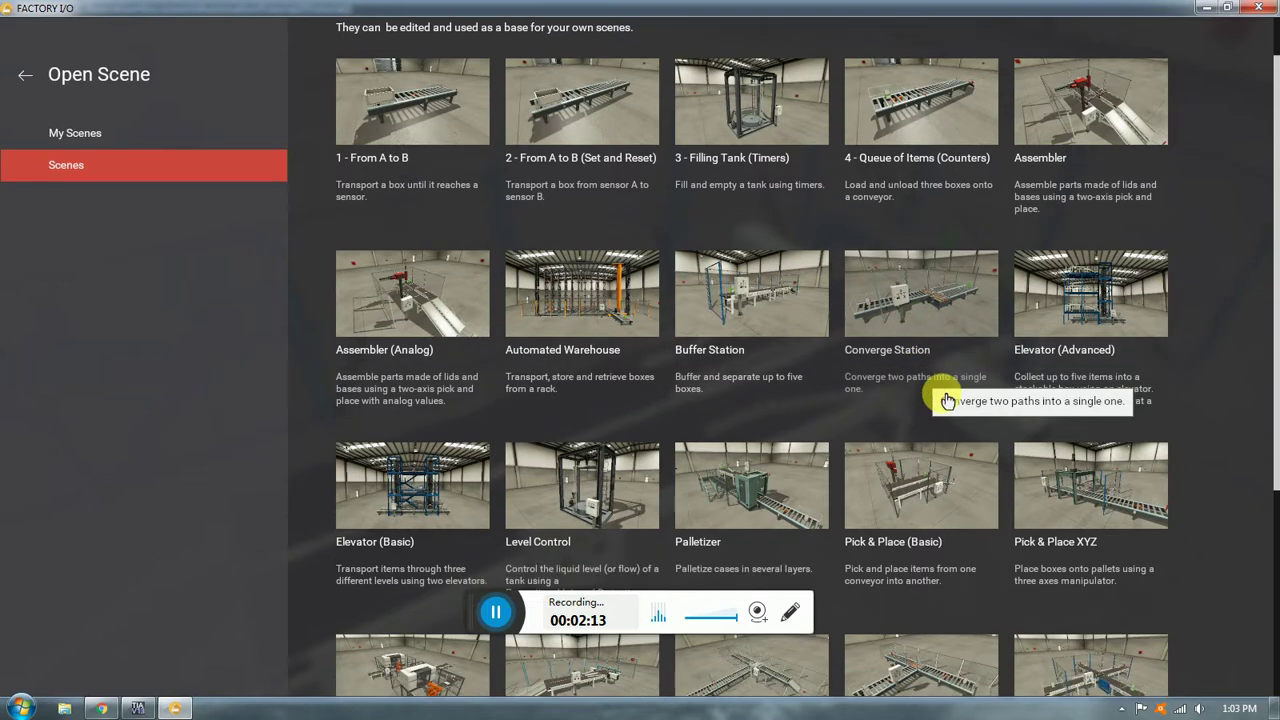
pyautogui.scroll(3, 940, 395)
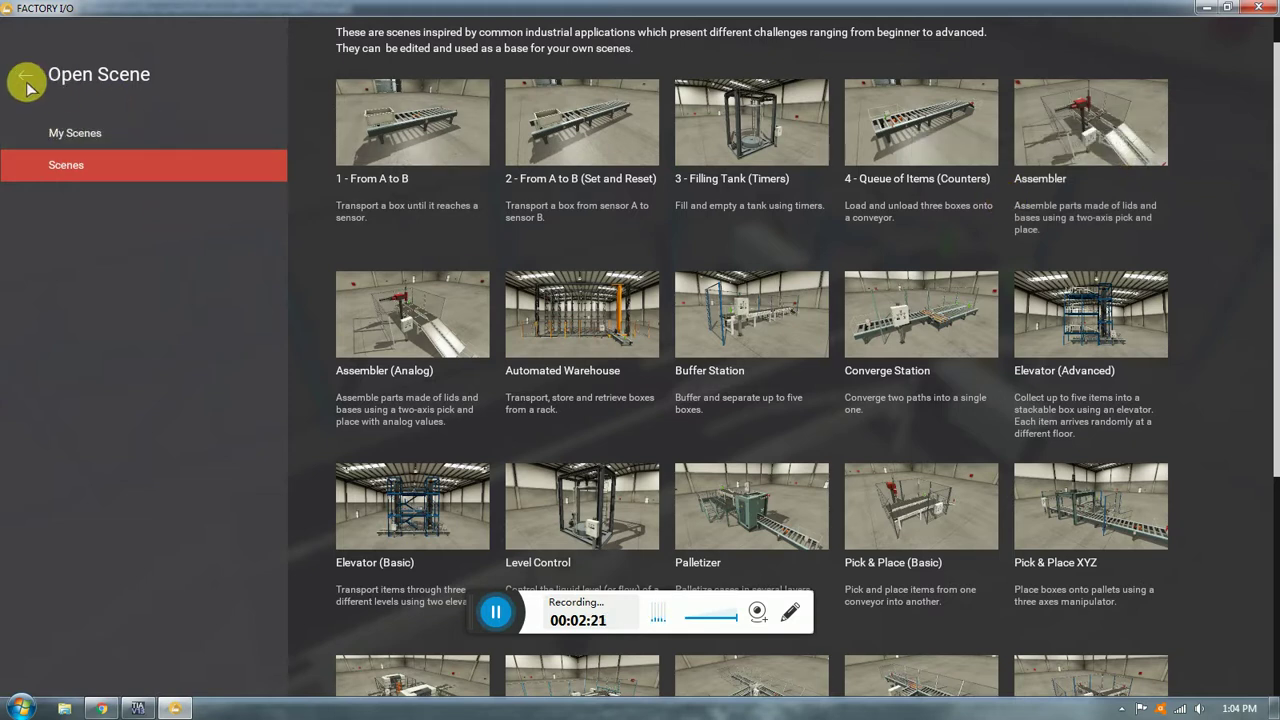
# Open the Quality Station scene from the personally saved scenes
pyautogui.click(45, 128)
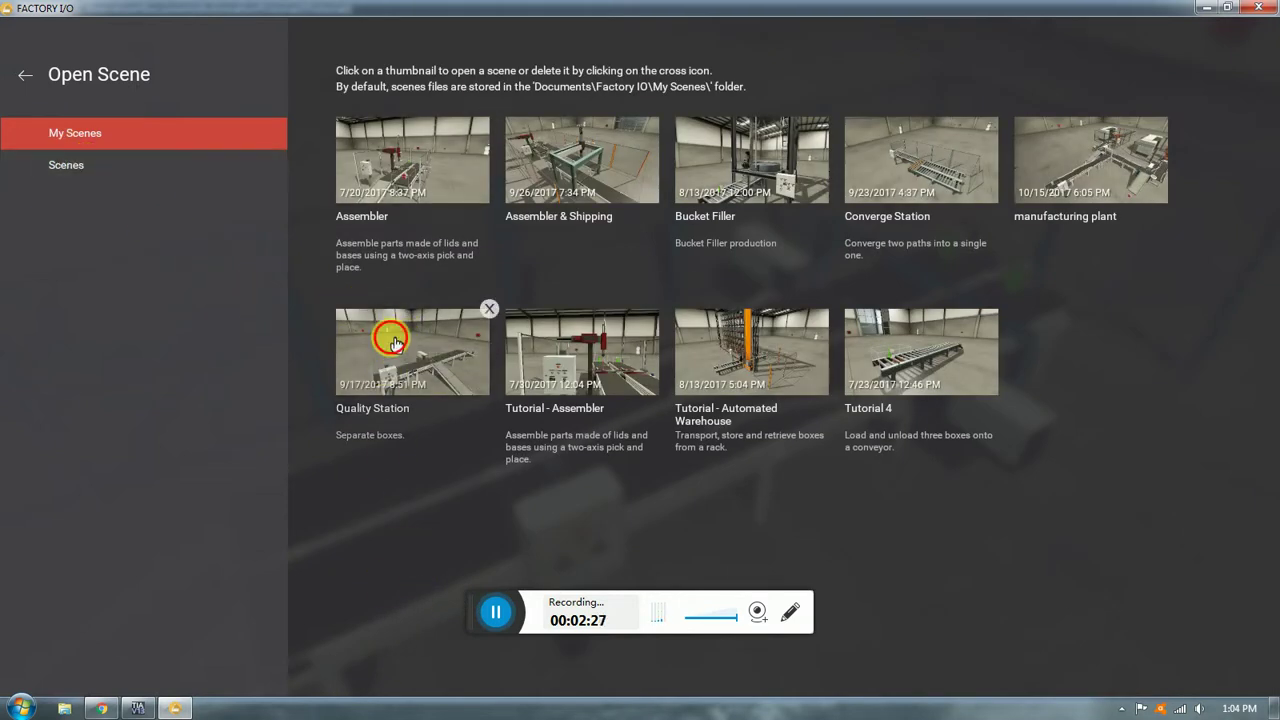
pyautogui.click(352, 333)
pyautogui.doubleClick(800, 462)
# Examine the overall layout of the Quality Station, including the conveyors, pusher, chute and control box
pyautogui.moveTo(573, 248); pyautogui.dragTo(808, 370, button='right')
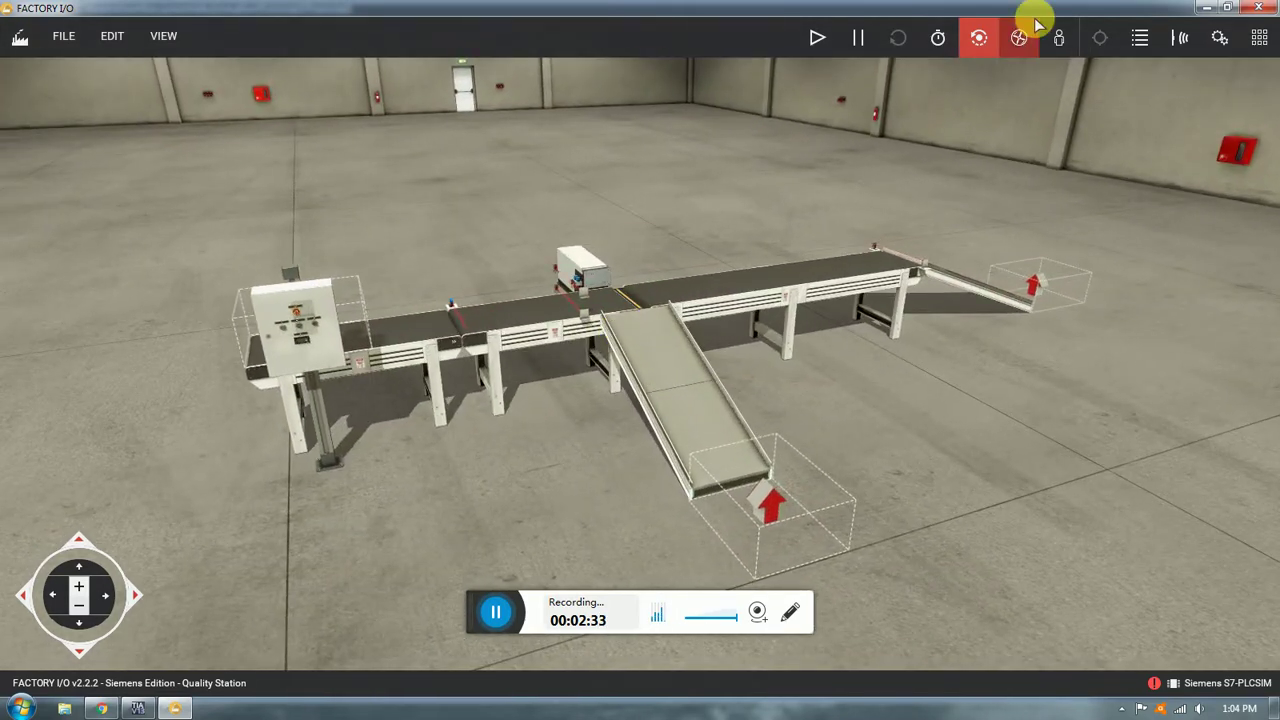
pyautogui.moveTo(656, 398); pyautogui.dragTo(866, 287, button='right')
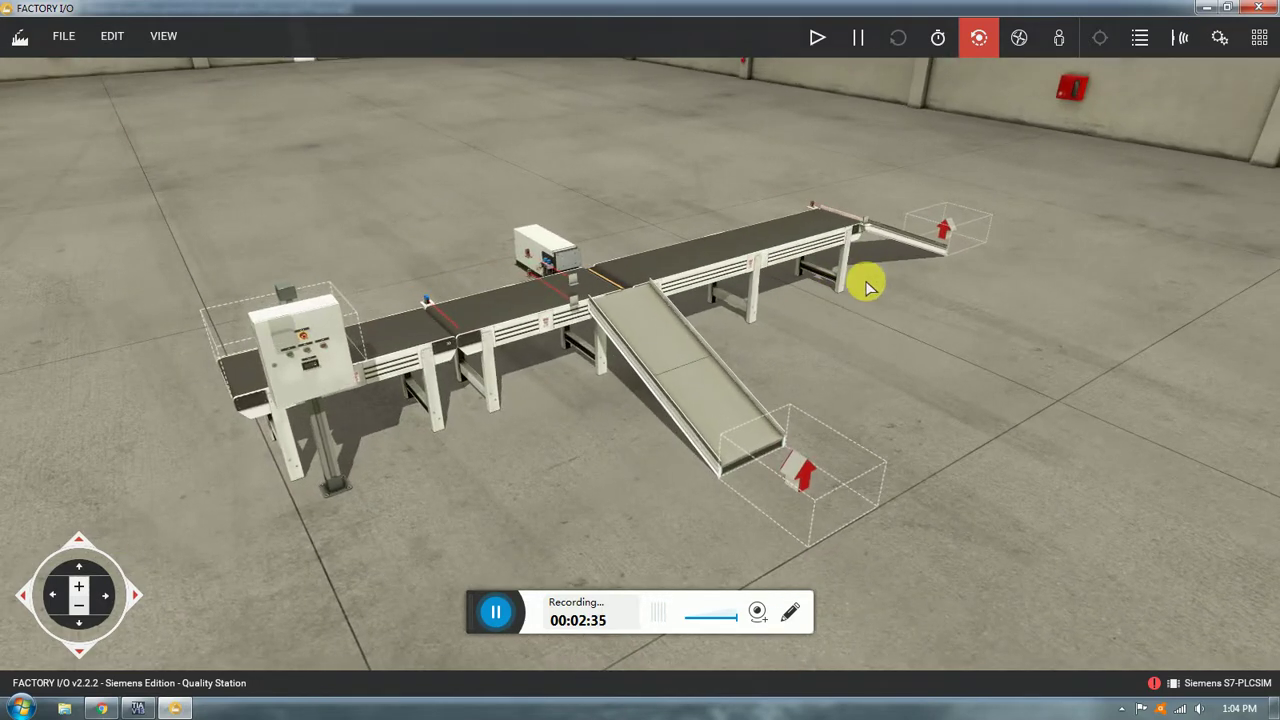
pyautogui.moveTo(634, 312); pyautogui.dragTo(780, 440, button='right')
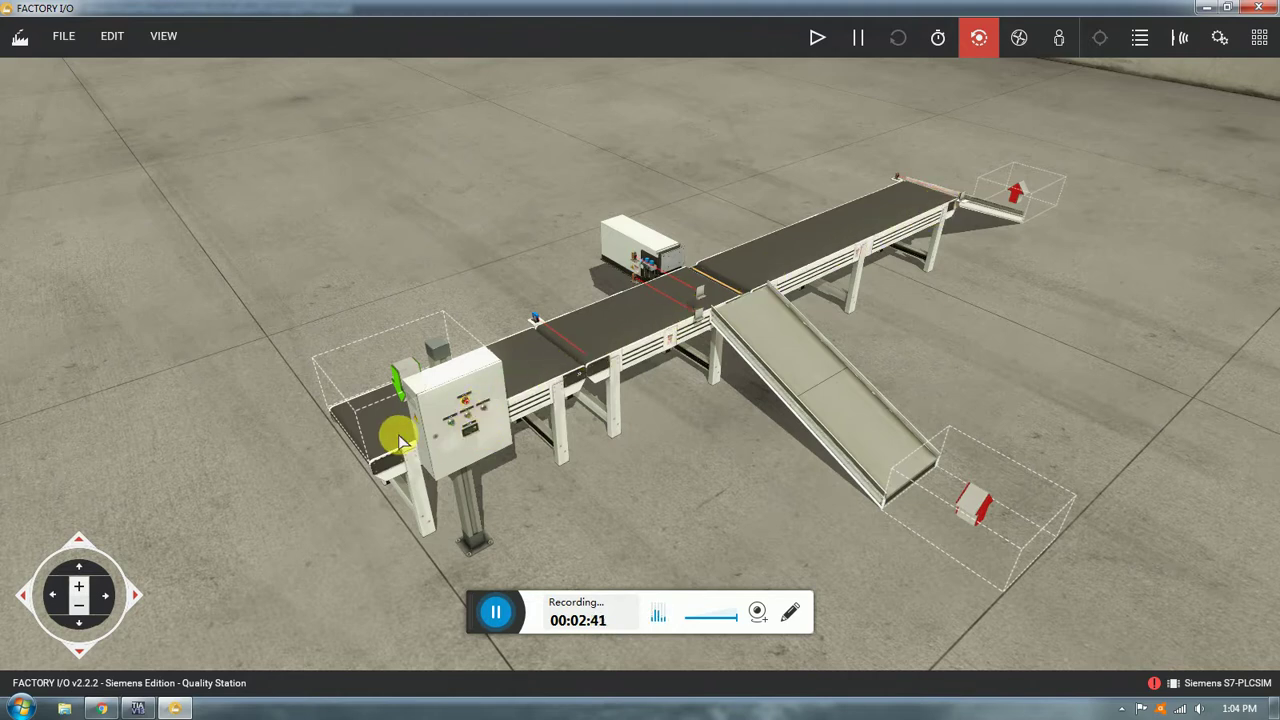
pyautogui.moveTo(482, 476); pyautogui.dragTo(563, 471, button='middle')
pyautogui.moveTo(657, 434); pyautogui.dragTo(651, 334, button='right')
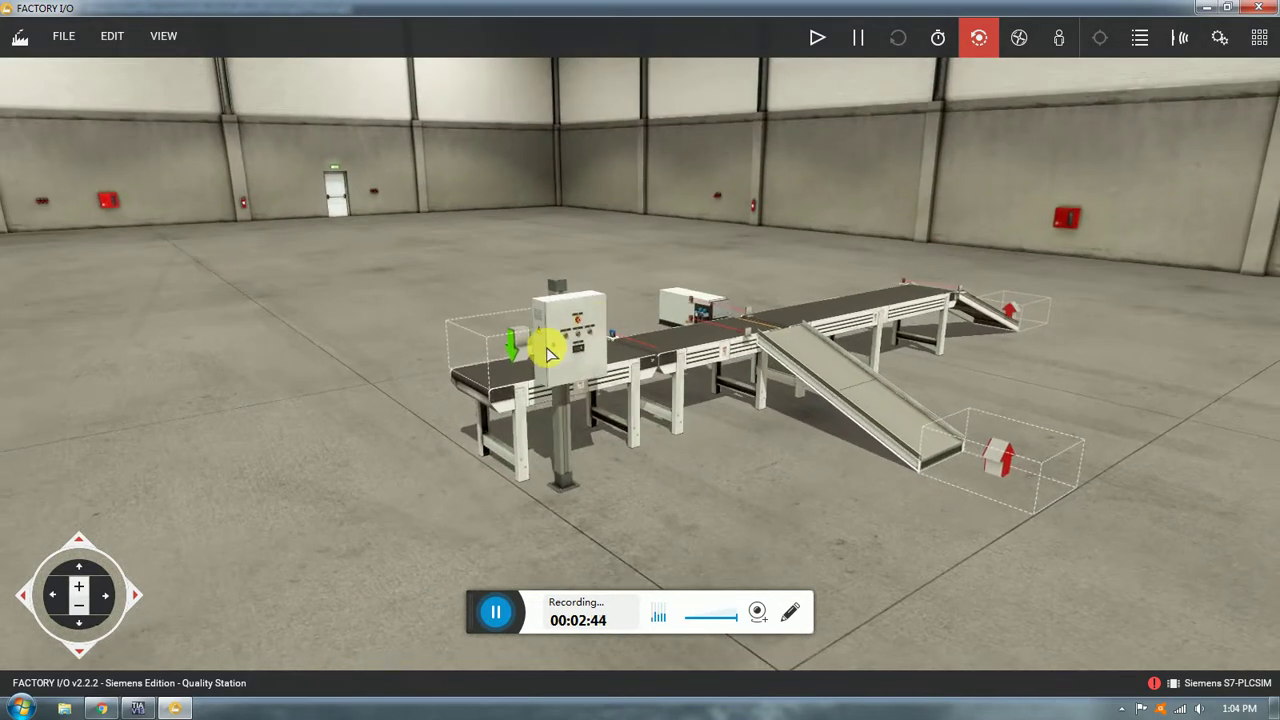
# Inspect the buttons, emergency stop and counter display on the Quality Station's control box up close
pyautogui.scroll(4, 566, 354)
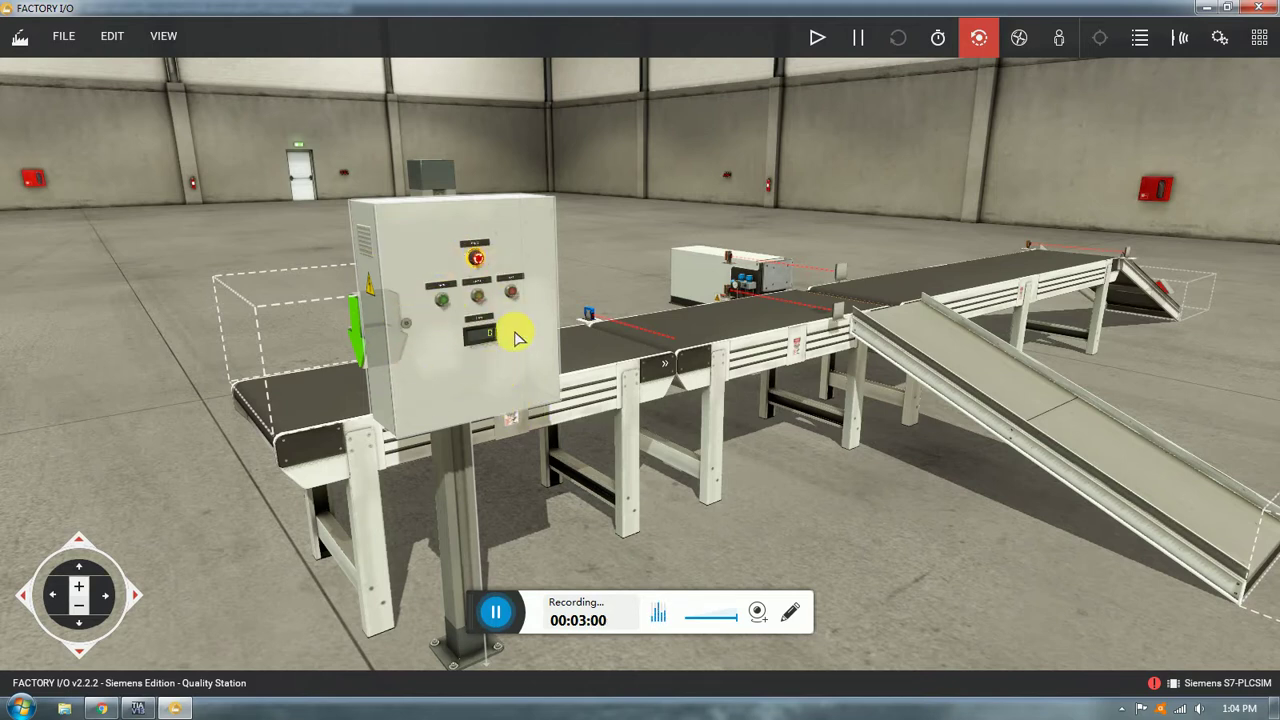
pyautogui.moveTo(618, 340)
pyautogui.mouseDown(button='right')
pyautogui.moveTo(574, 240)
pyautogui.moveTo(600, 357)
pyautogui.mouseUp(button='right')
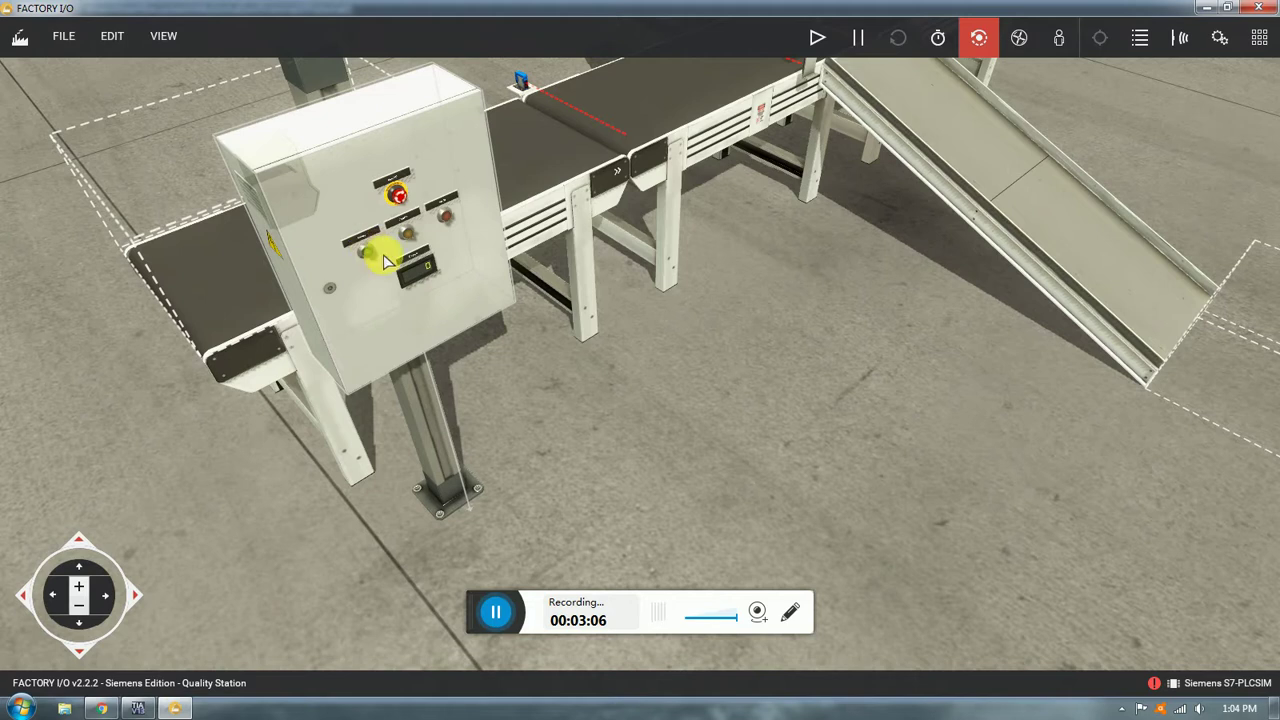
pyautogui.moveTo(641, 291); pyautogui.dragTo(697, 398, button='right')
pyautogui.moveTo(852, 286); pyautogui.dragTo(728, 240, button='right')
pyautogui.scroll(-3, 630, 360)
pyautogui.scroll(5, 525, 369)
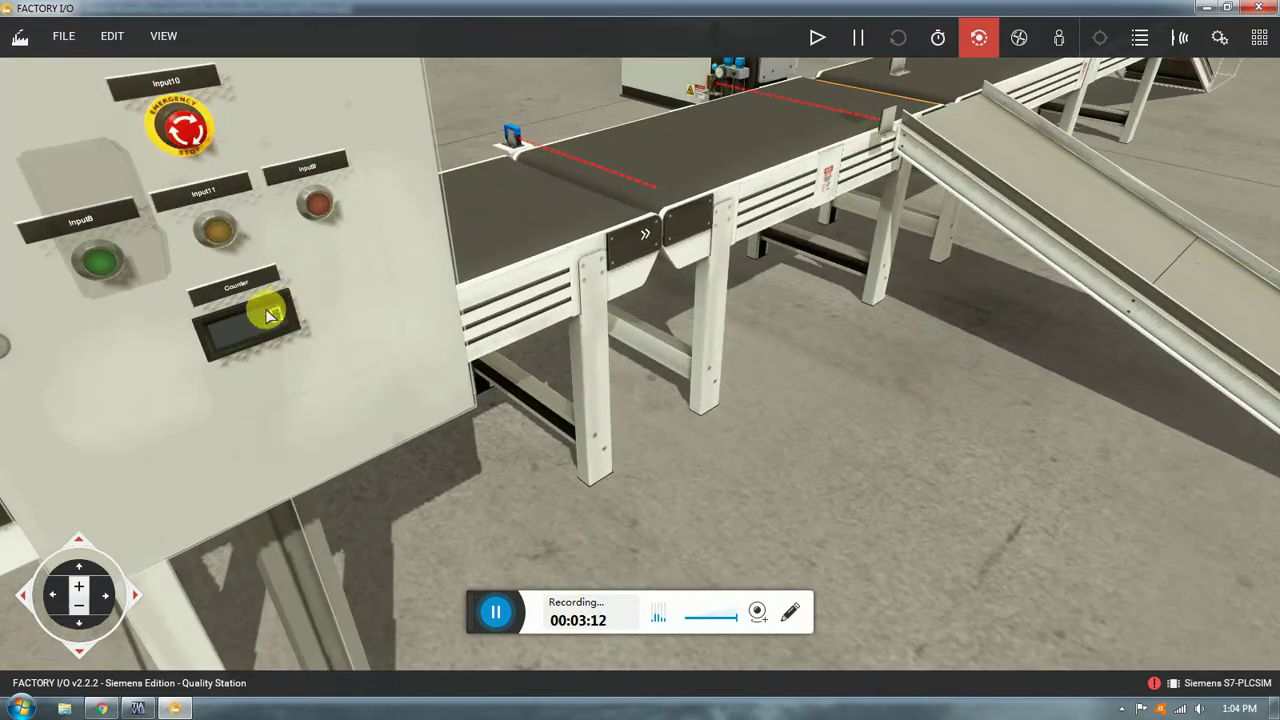
# Examine the counter display on the control box at close range
pyautogui.scroll(-3, 310, 318)
pyautogui.scroll(3, 391, 323)
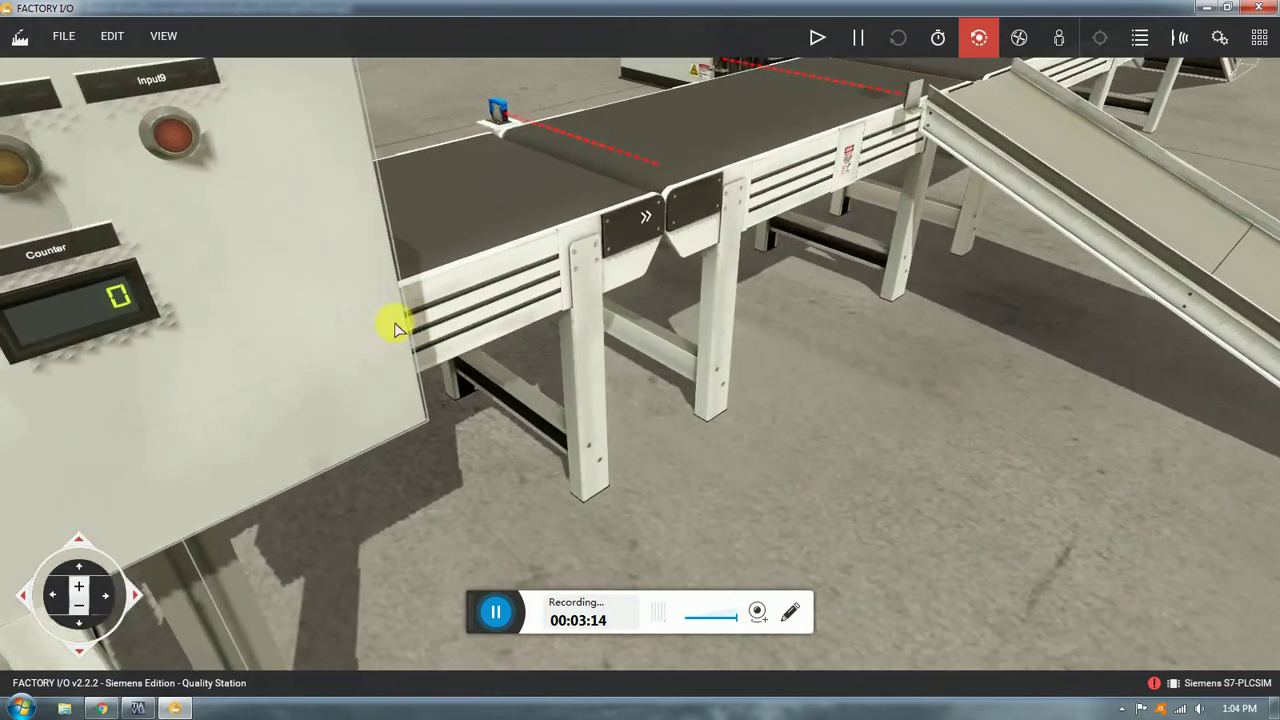
pyautogui.scroll(1, 168, 340)
pyautogui.scroll(-3, 210, 345)
pyautogui.scroll(2, 160, 270)
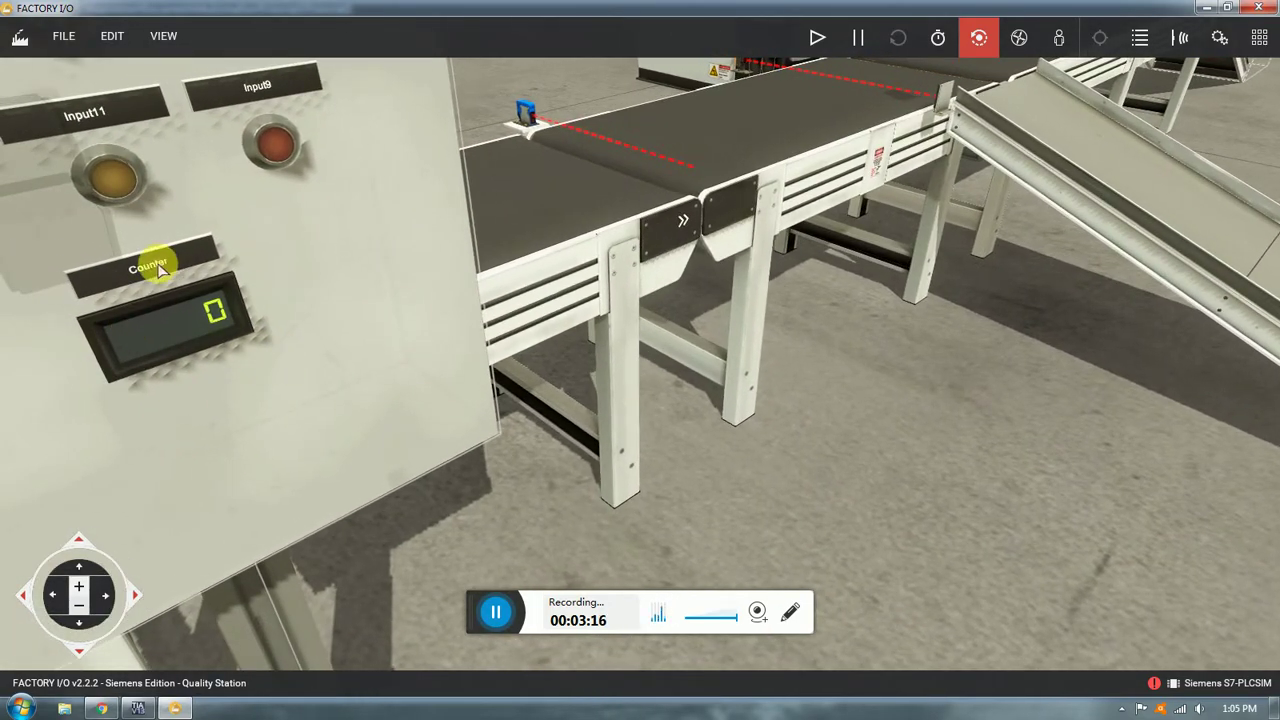
pyautogui.scroll(-2, 186, 306)
pyautogui.scroll(-6, 757, 371)
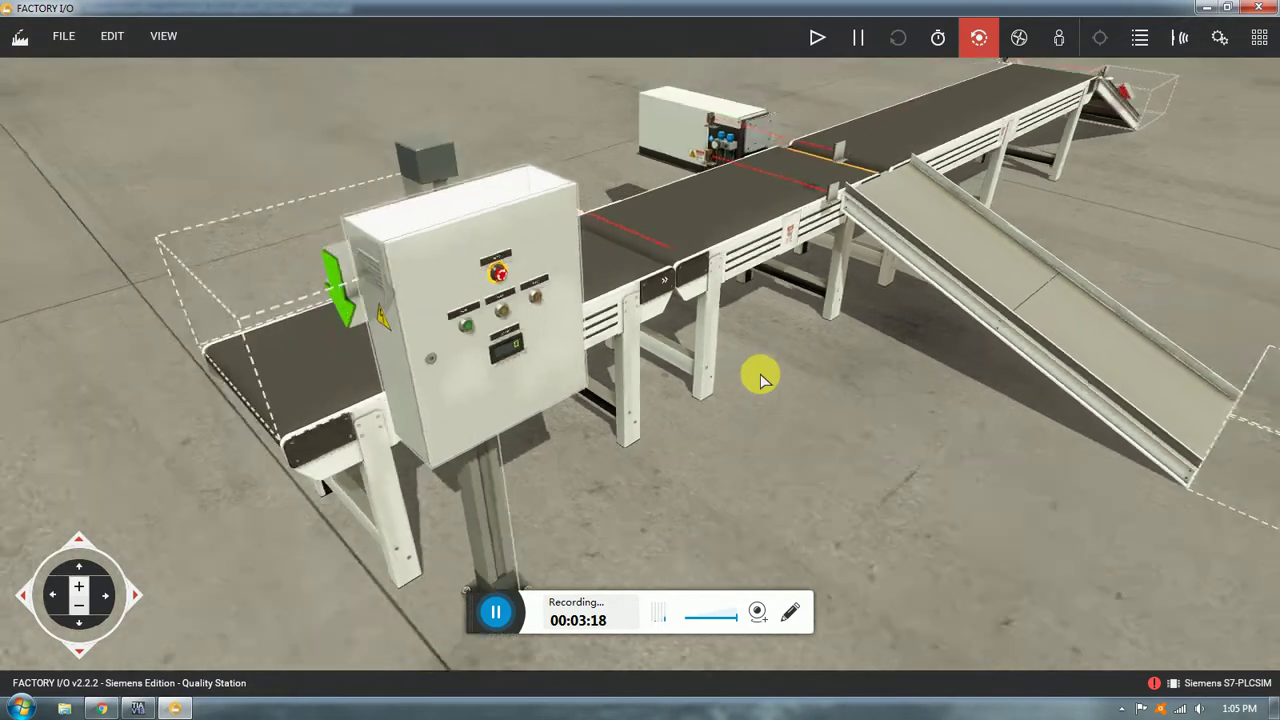
# Point out the blue sensor at the conveyor joint and the two retroreflective sensors beside the pusher by selecting them in turn
pyautogui.moveTo(744, 374); pyautogui.dragTo(674, 412, button='middle')
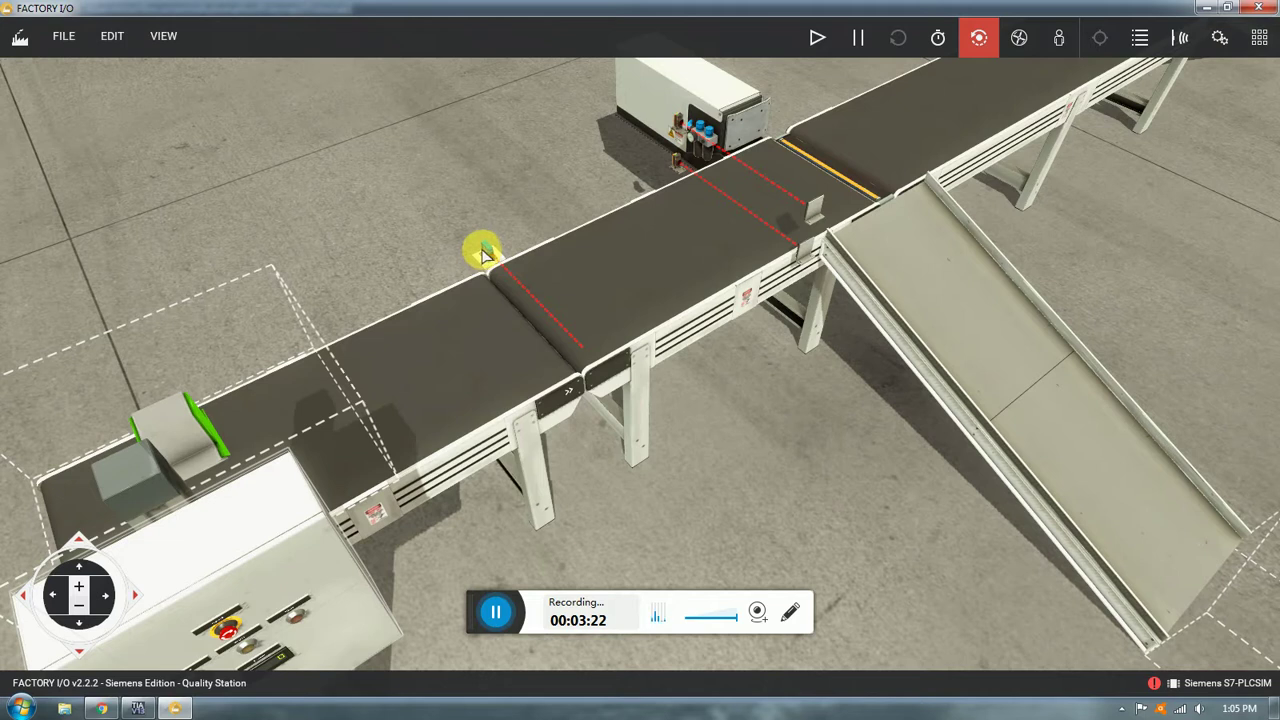
pyautogui.click(484, 252)
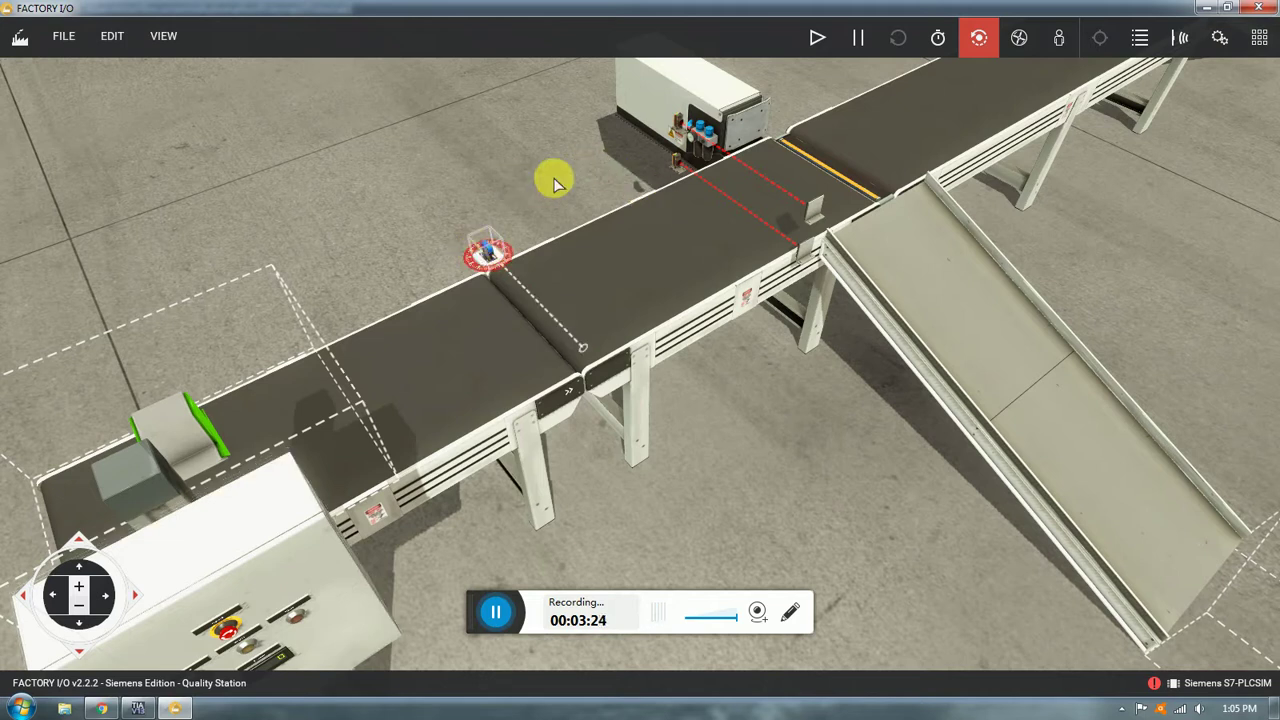
pyautogui.moveTo(648, 176); pyautogui.dragTo(548, 330, button='middle')
pyautogui.moveTo(548, 330); pyautogui.dragTo(571, 251, button='right')
pyautogui.scroll(3, 571, 240)
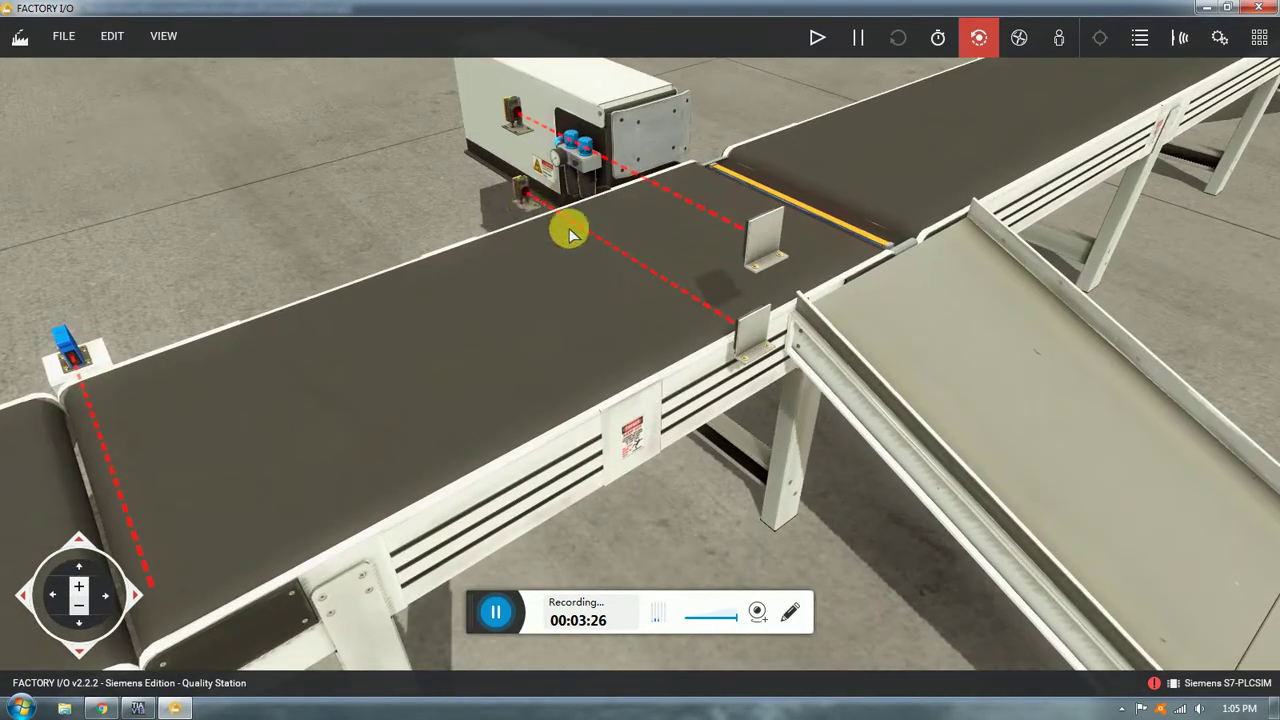
pyautogui.click(528, 197)
pyautogui.click(527, 110)
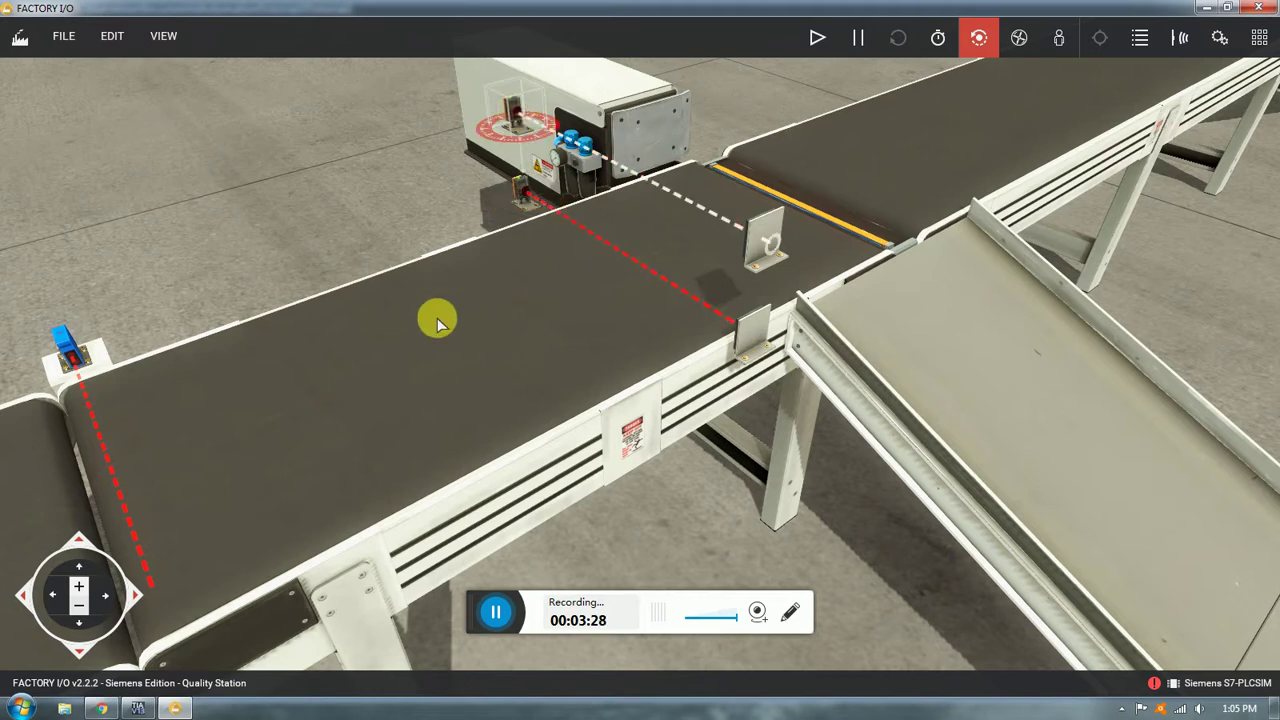
pyautogui.click(402, 215)
pyautogui.scroll(-4, 402, 215)
pyautogui.doubleClick(663, 242)
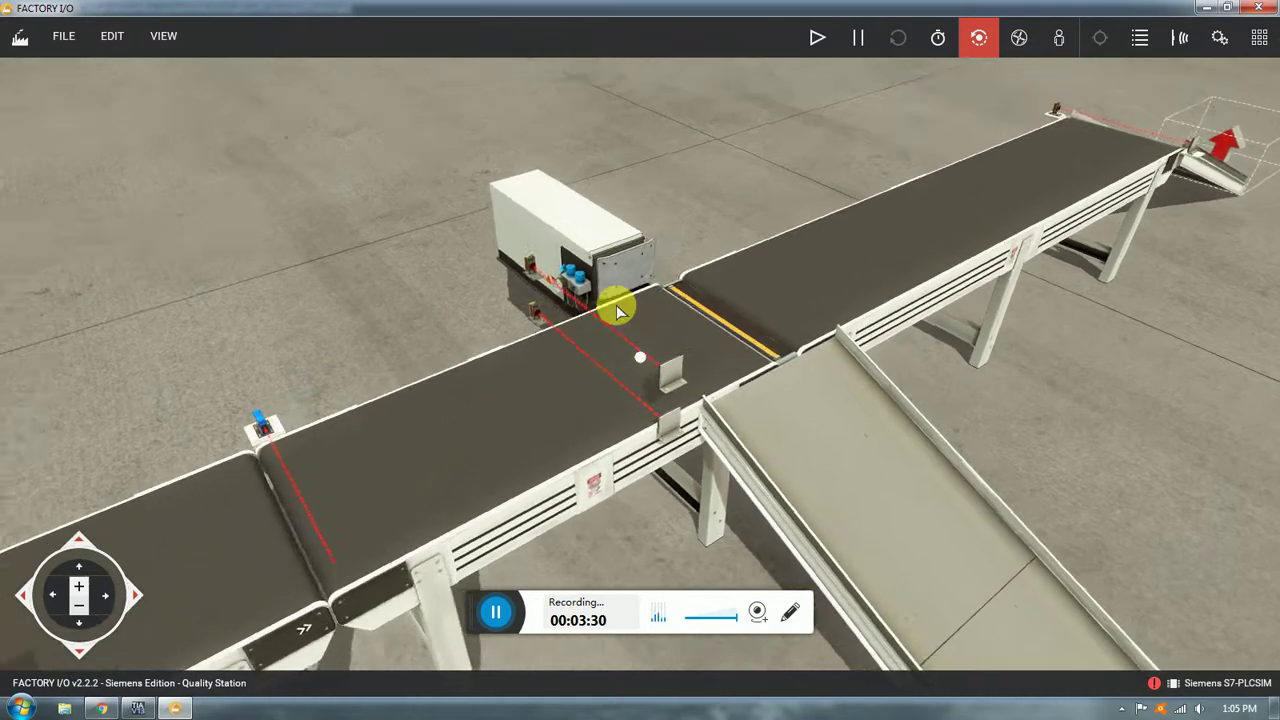
# Examine the pusher with its lower and upper sensors, the light beam at the conveyor joint, the chute and the exit conveyor
pyautogui.moveTo(617, 308); pyautogui.dragTo(502, 330, button='right')
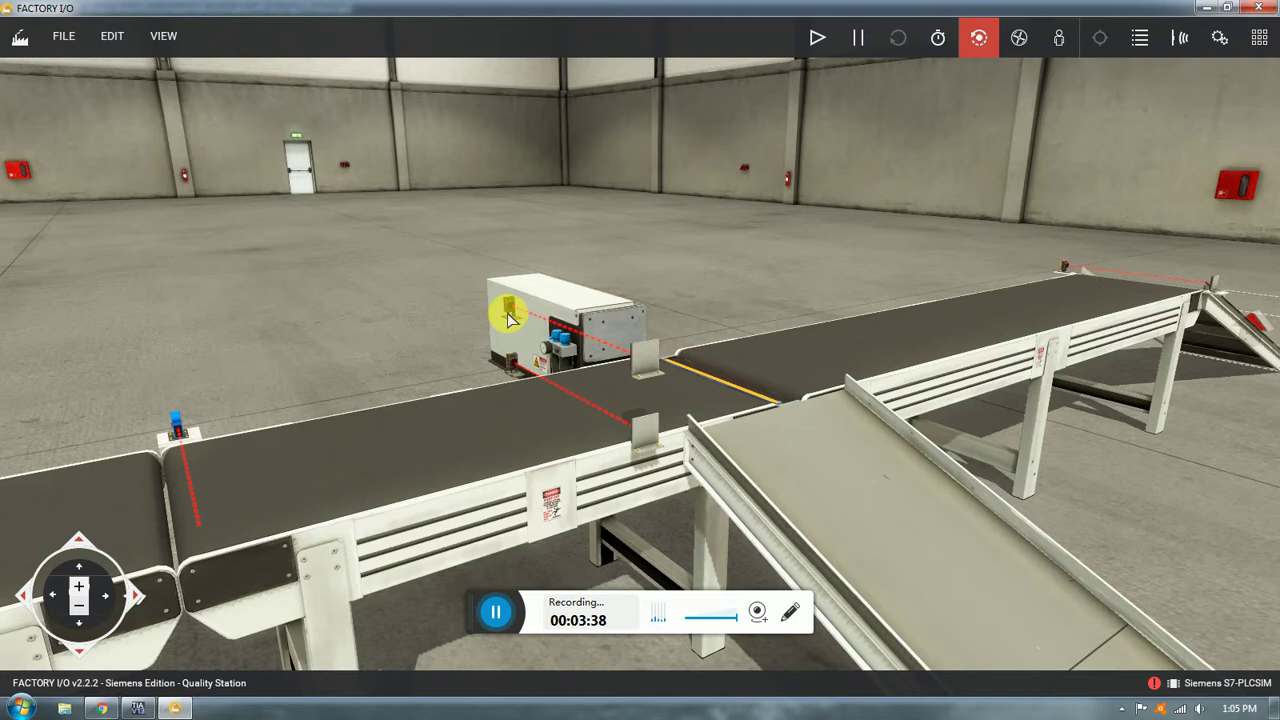
pyautogui.moveTo(540, 421); pyautogui.dragTo(666, 348, button='right')
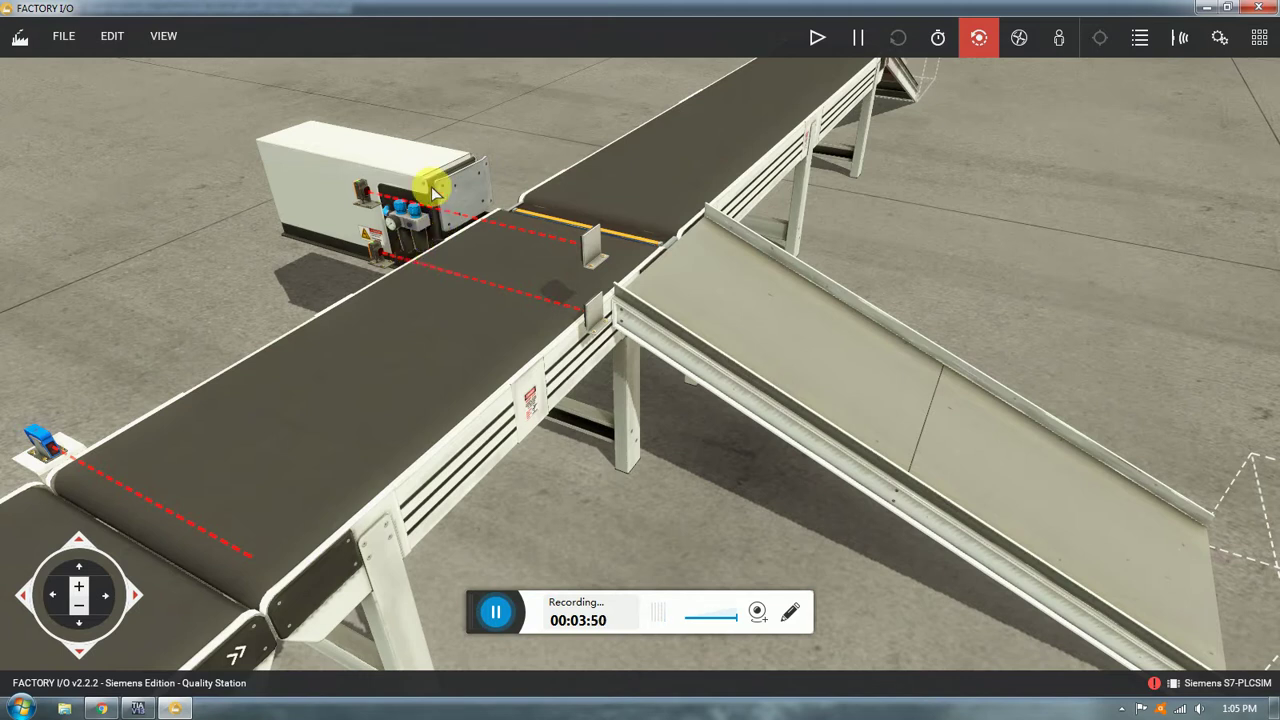
pyautogui.moveTo(728, 330); pyautogui.dragTo(688, 315, button='middle')
pyautogui.scroll(-5, 691, 320)
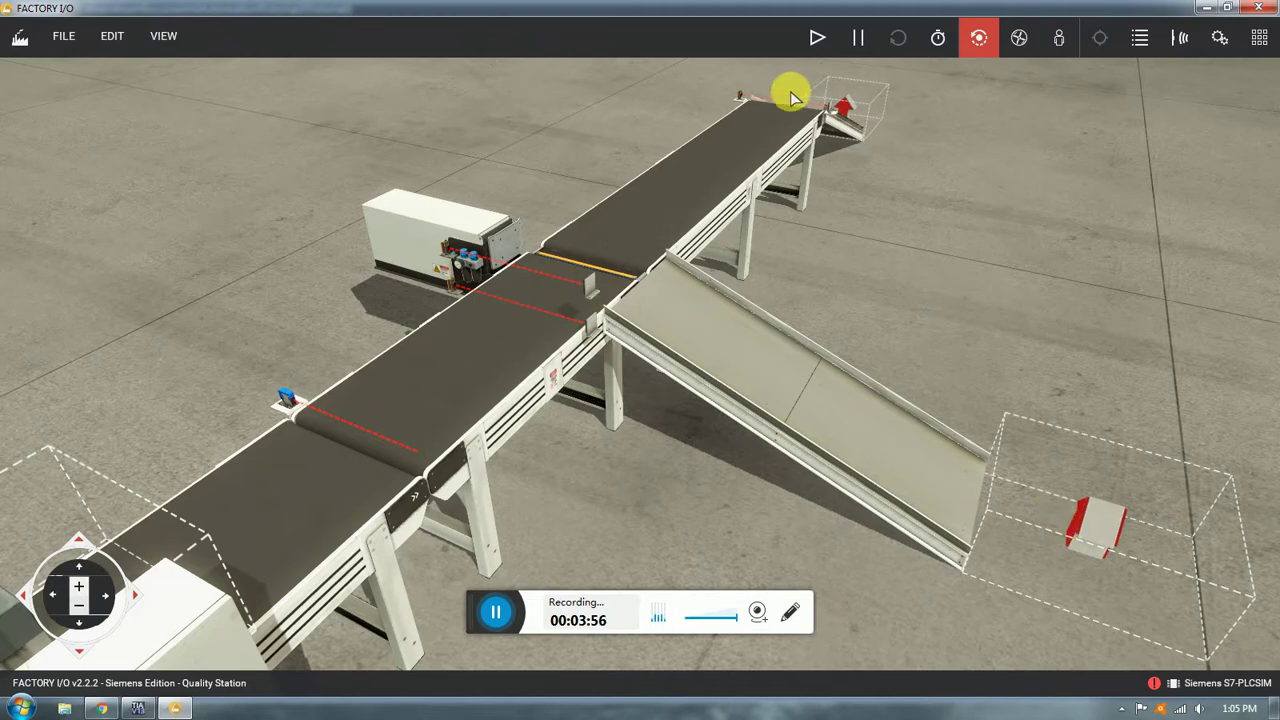
pyautogui.scroll(5, 614, 457)
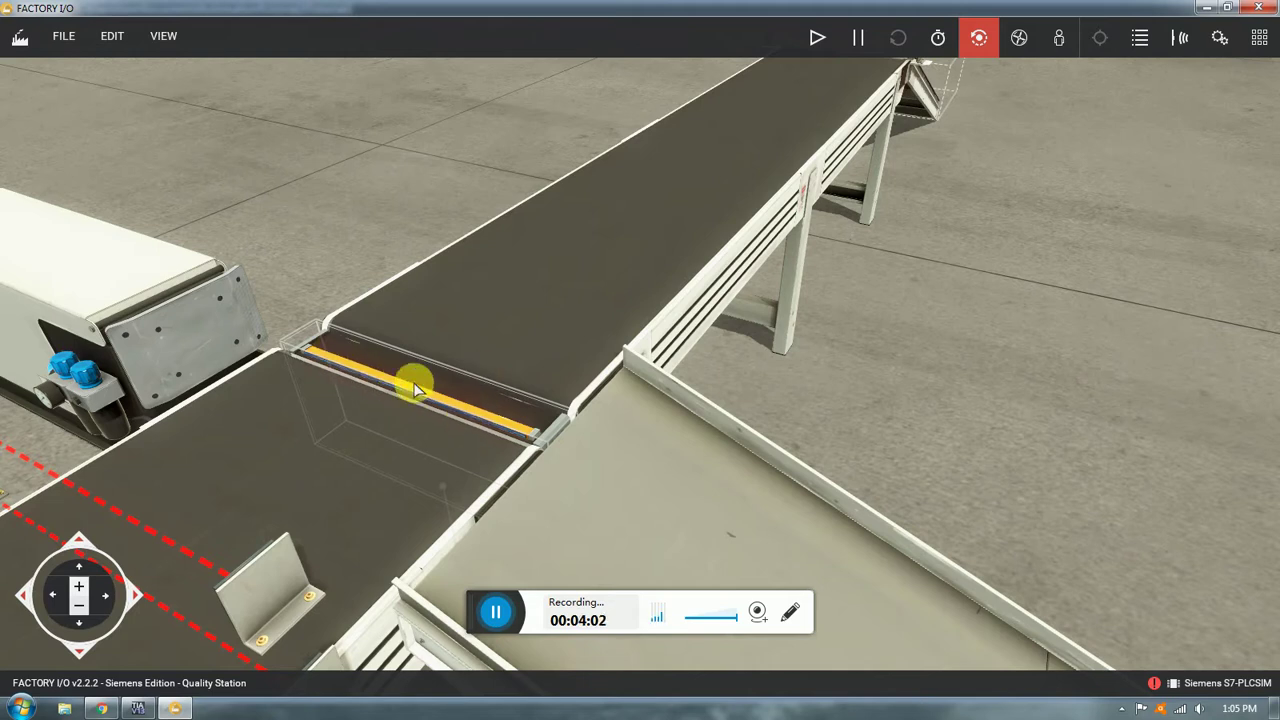
pyautogui.scroll(-5, 534, 260)
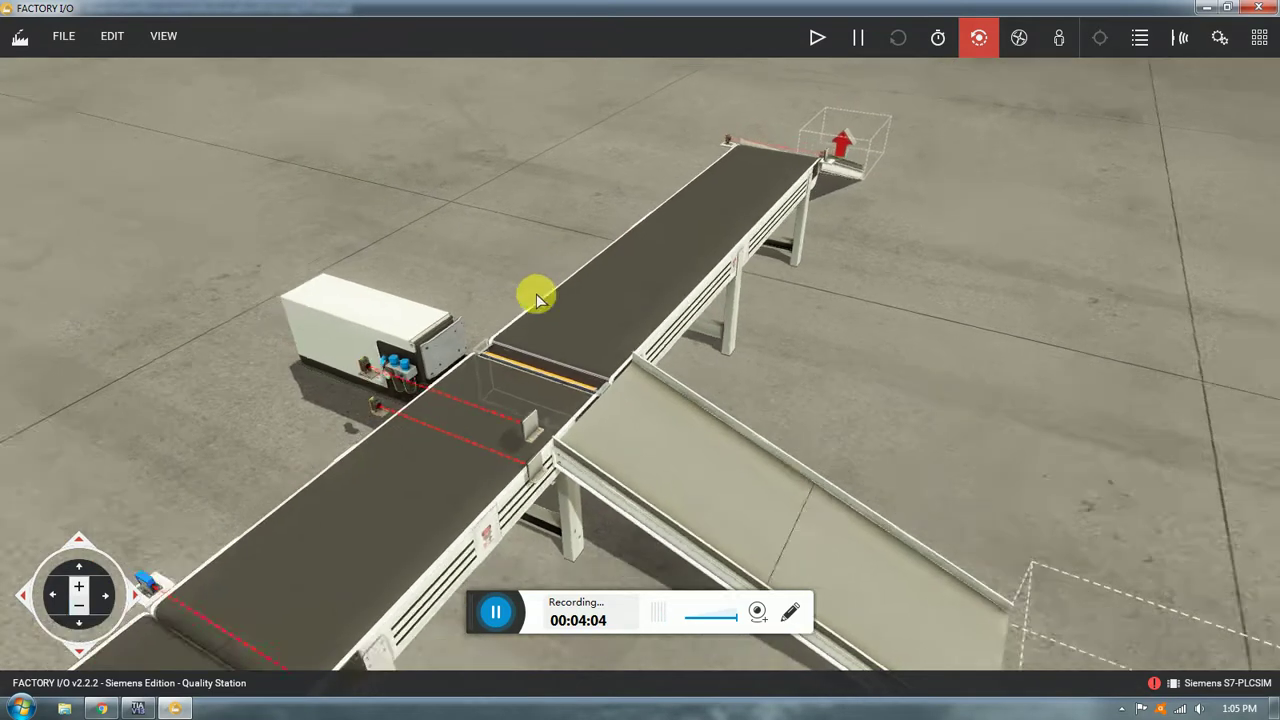
pyautogui.scroll(-2, 680, 218)
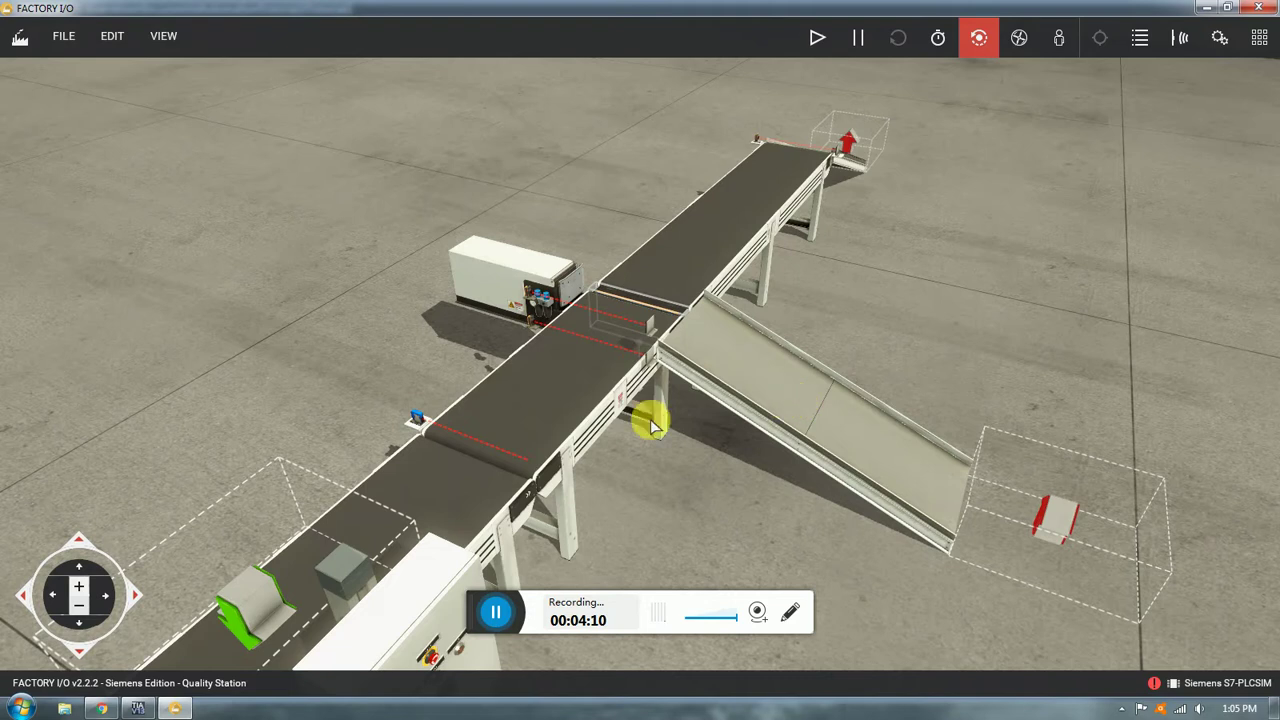
pyautogui.scroll(5, 663, 338)
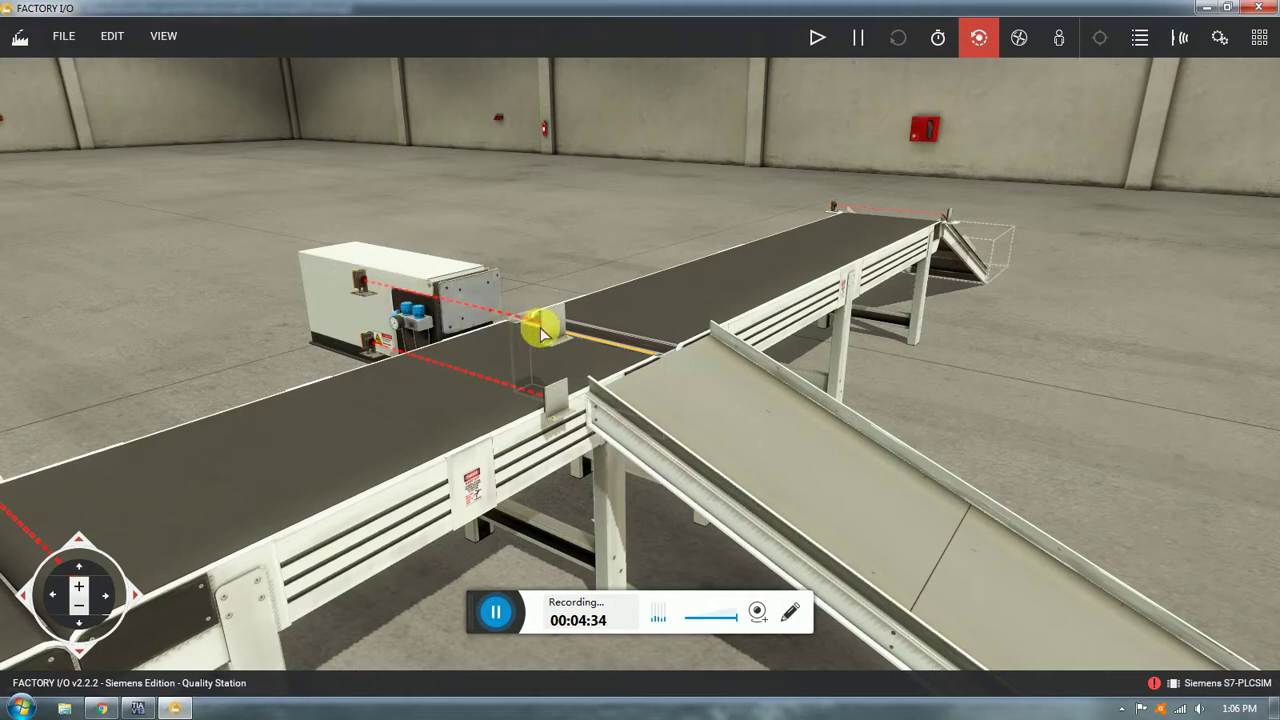
pyautogui.scroll(-6, 543, 314)
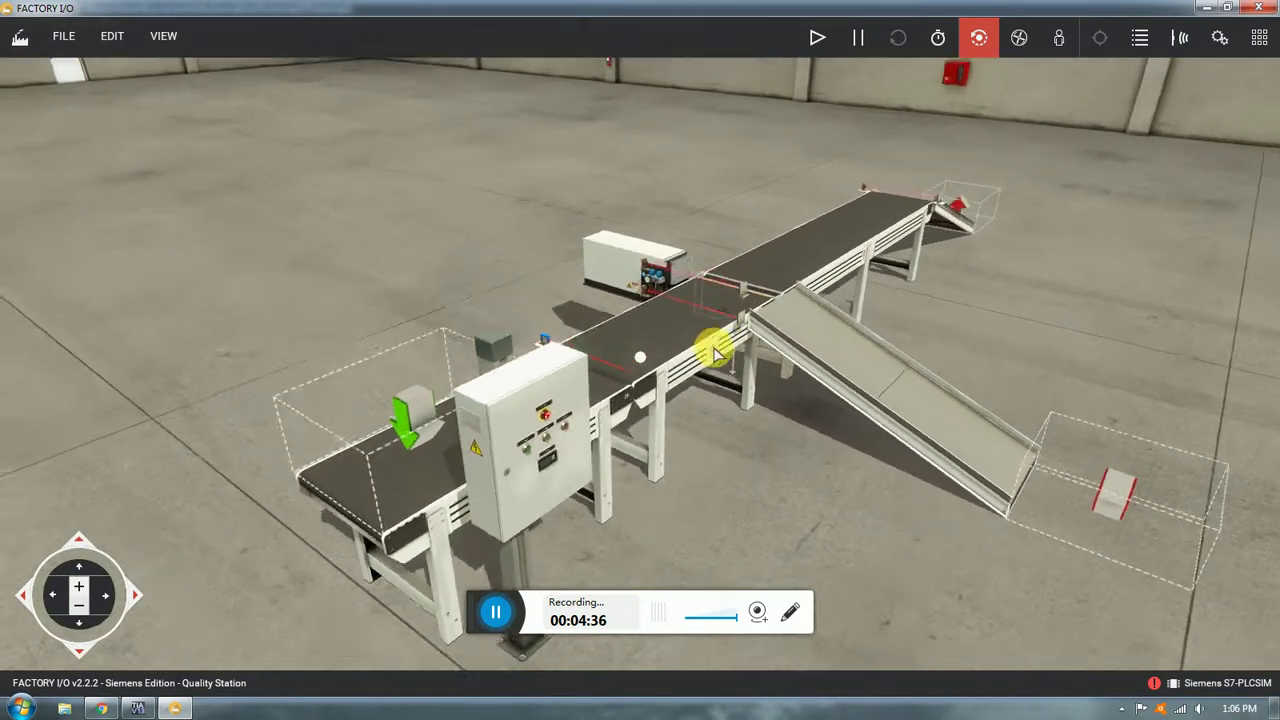
# Check the Part to Emit options of the emitter at the start of the entry conveyor, and view the whole station
pyautogui.click(63, 36)
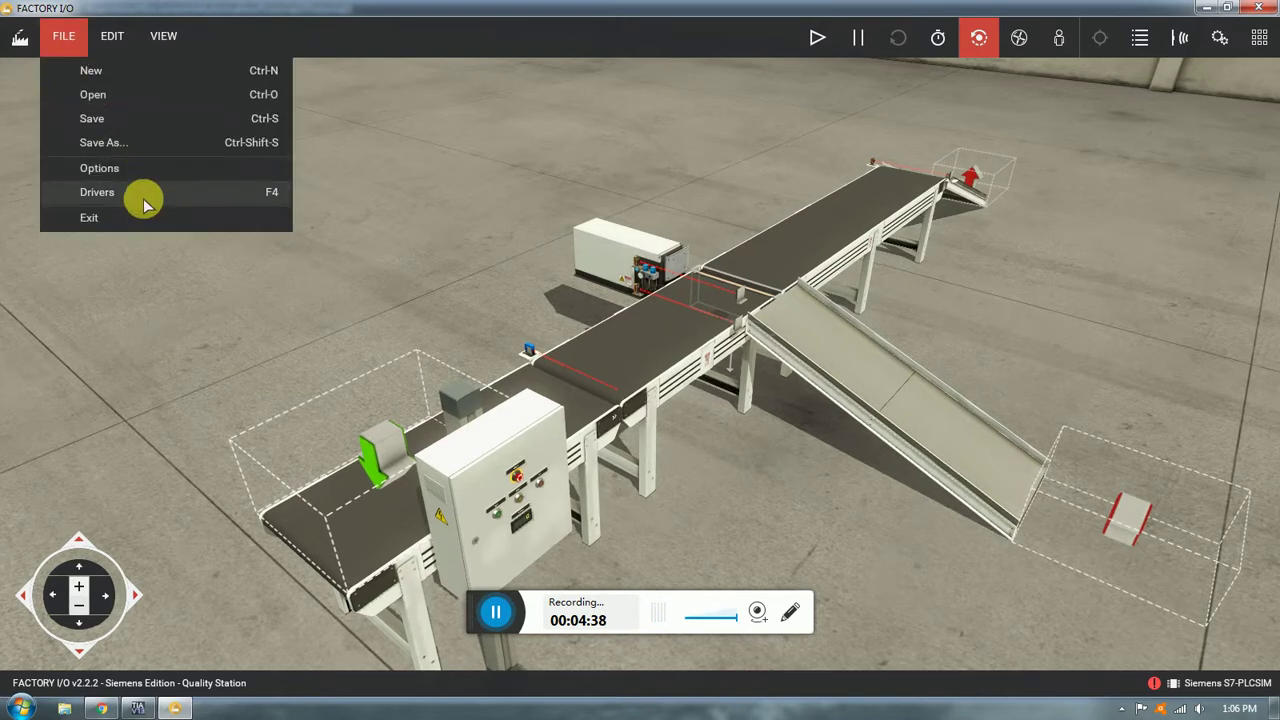
pyautogui.click(372, 457)
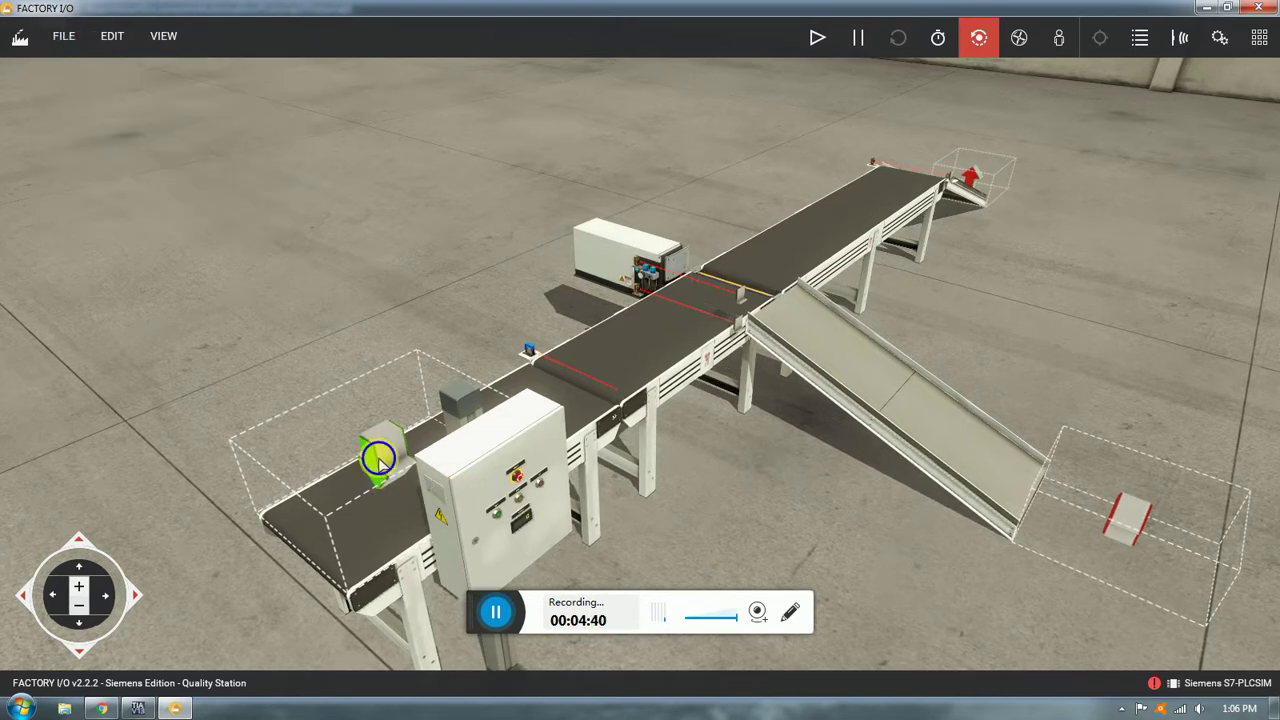
pyautogui.rightClick(372, 457)
pyautogui.moveTo(566, 318)
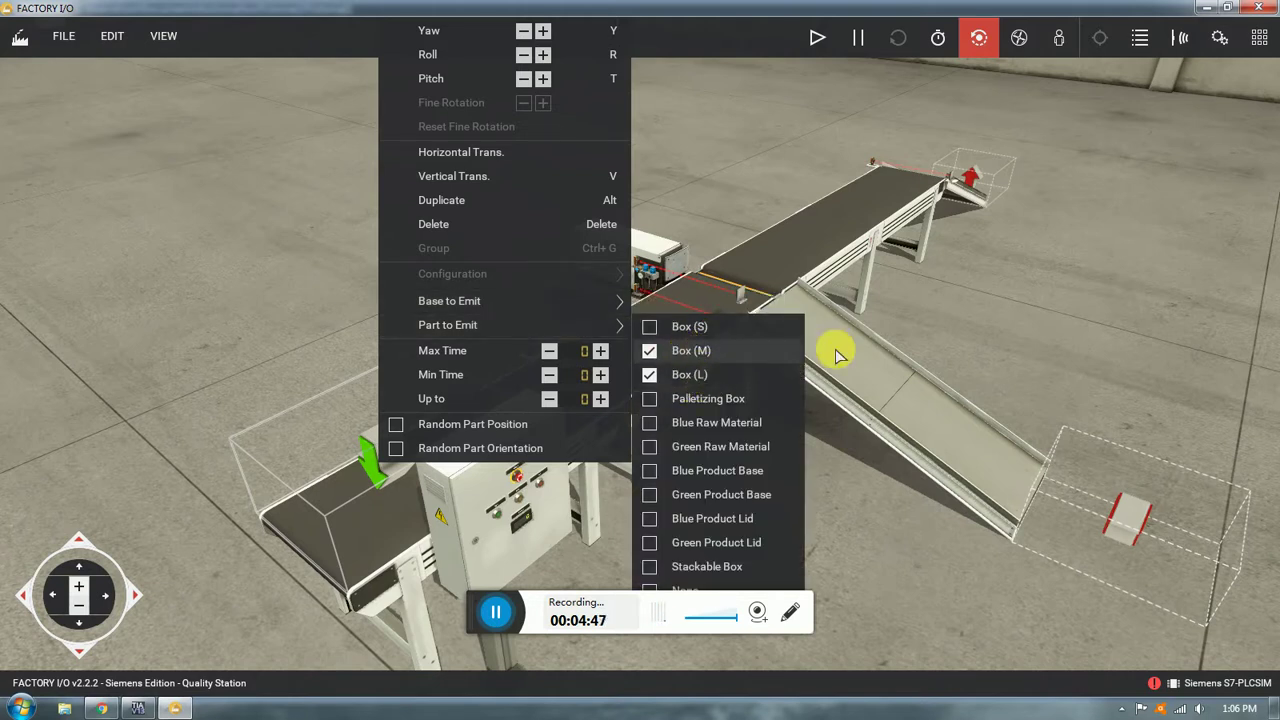
pyautogui.click(958, 295)
pyautogui.moveTo(777, 366); pyautogui.dragTo(487, 345, button='right')
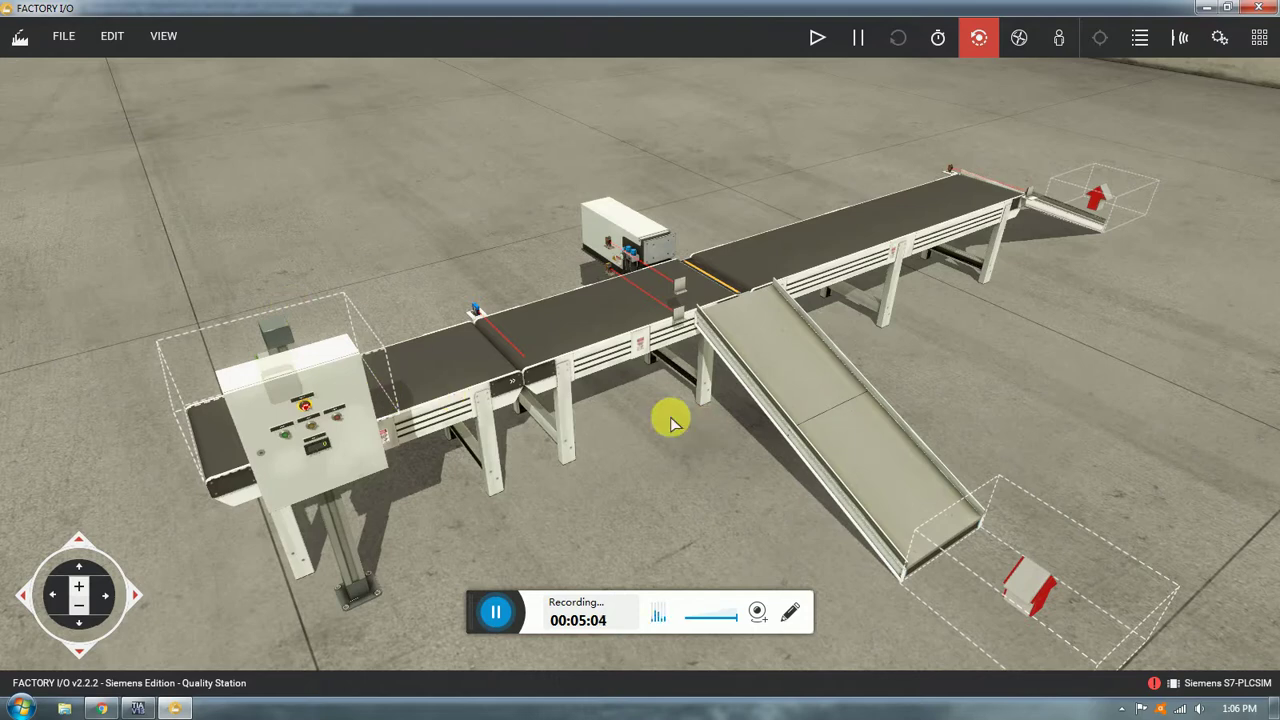
pyautogui.moveTo(946, 398); pyautogui.dragTo(910, 385, button='middle')
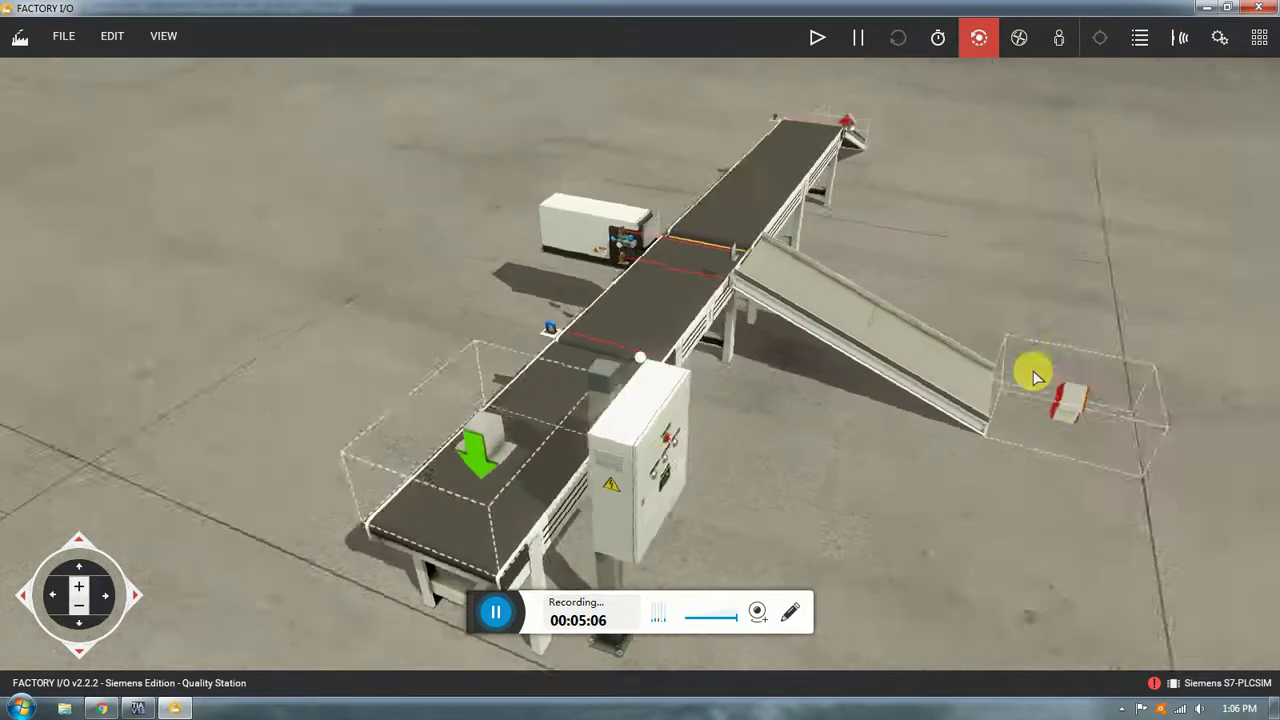